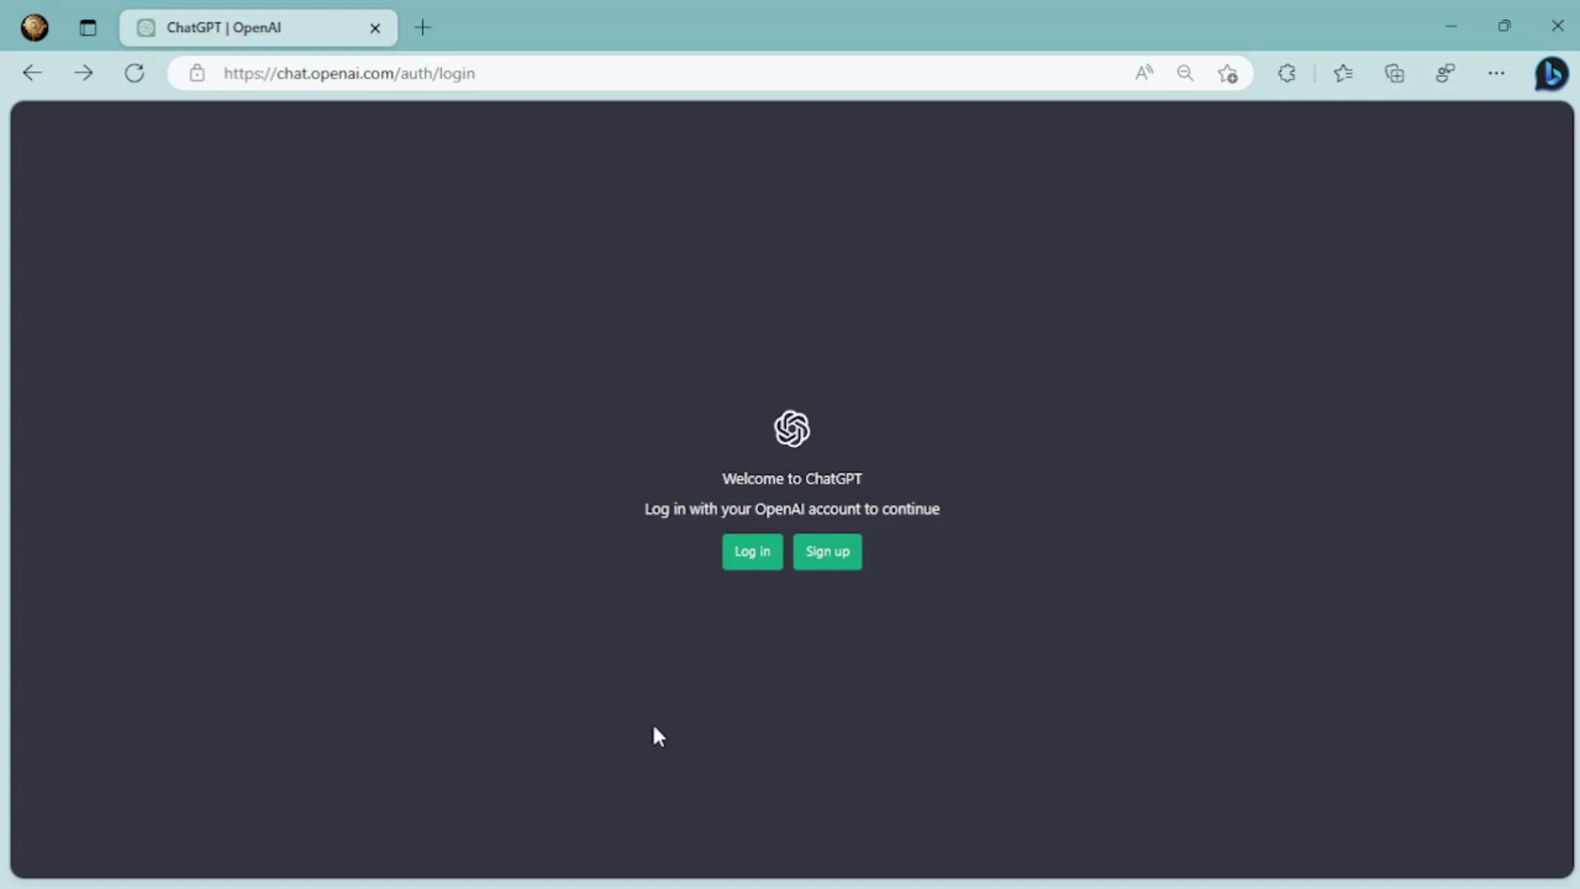
- Log in to ChatGPT and request 'write 15 second Iphone 15 pro promotion Script'
click(747, 566)
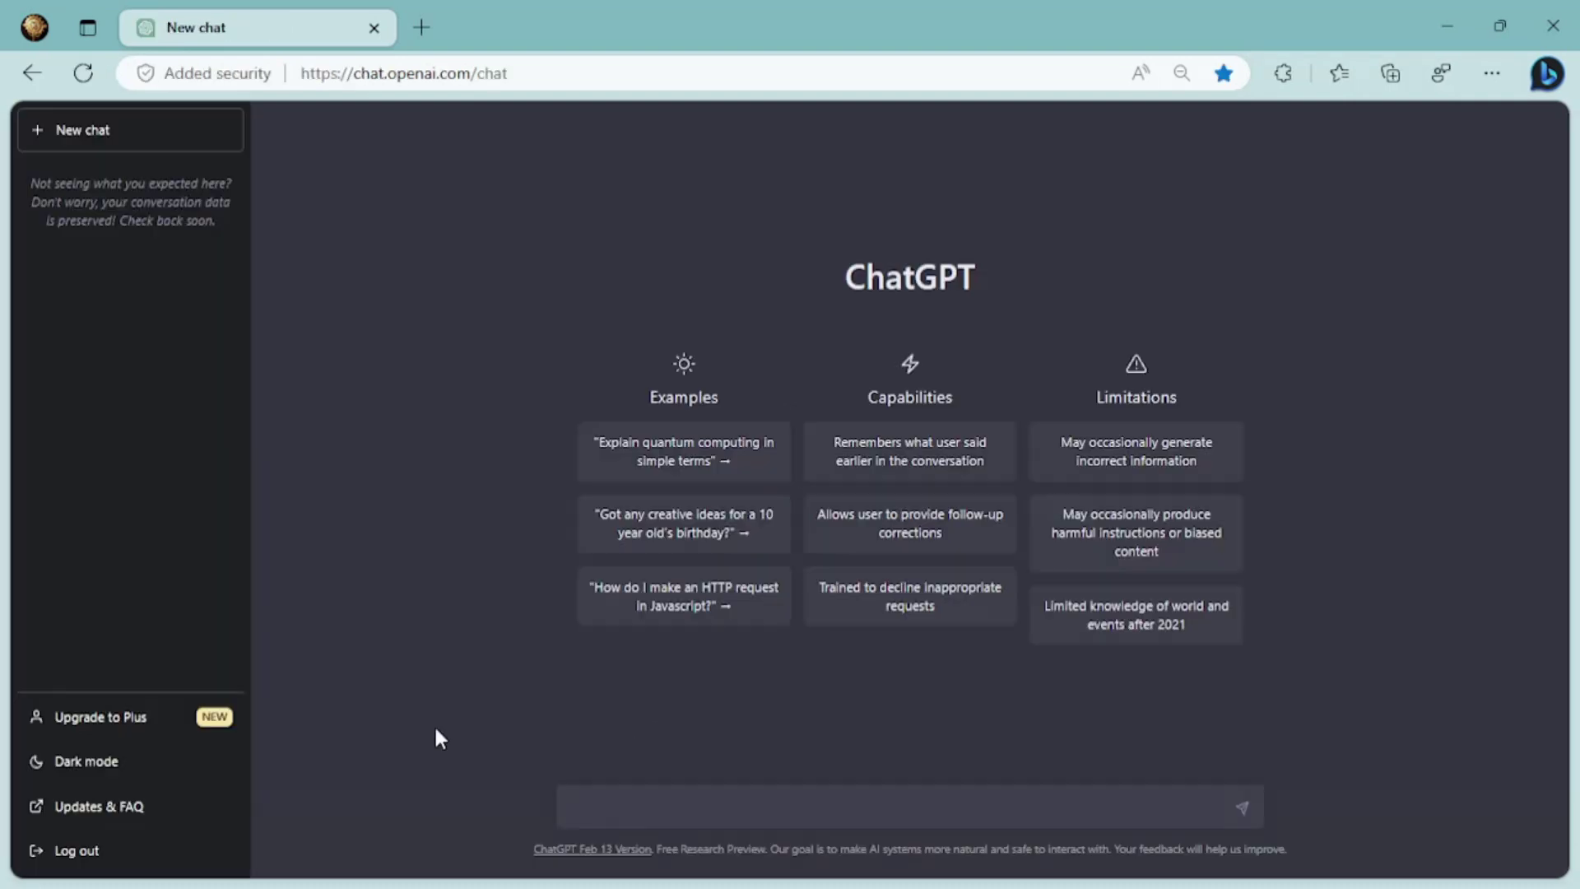
text(write 15 second Iphone 15 pro)
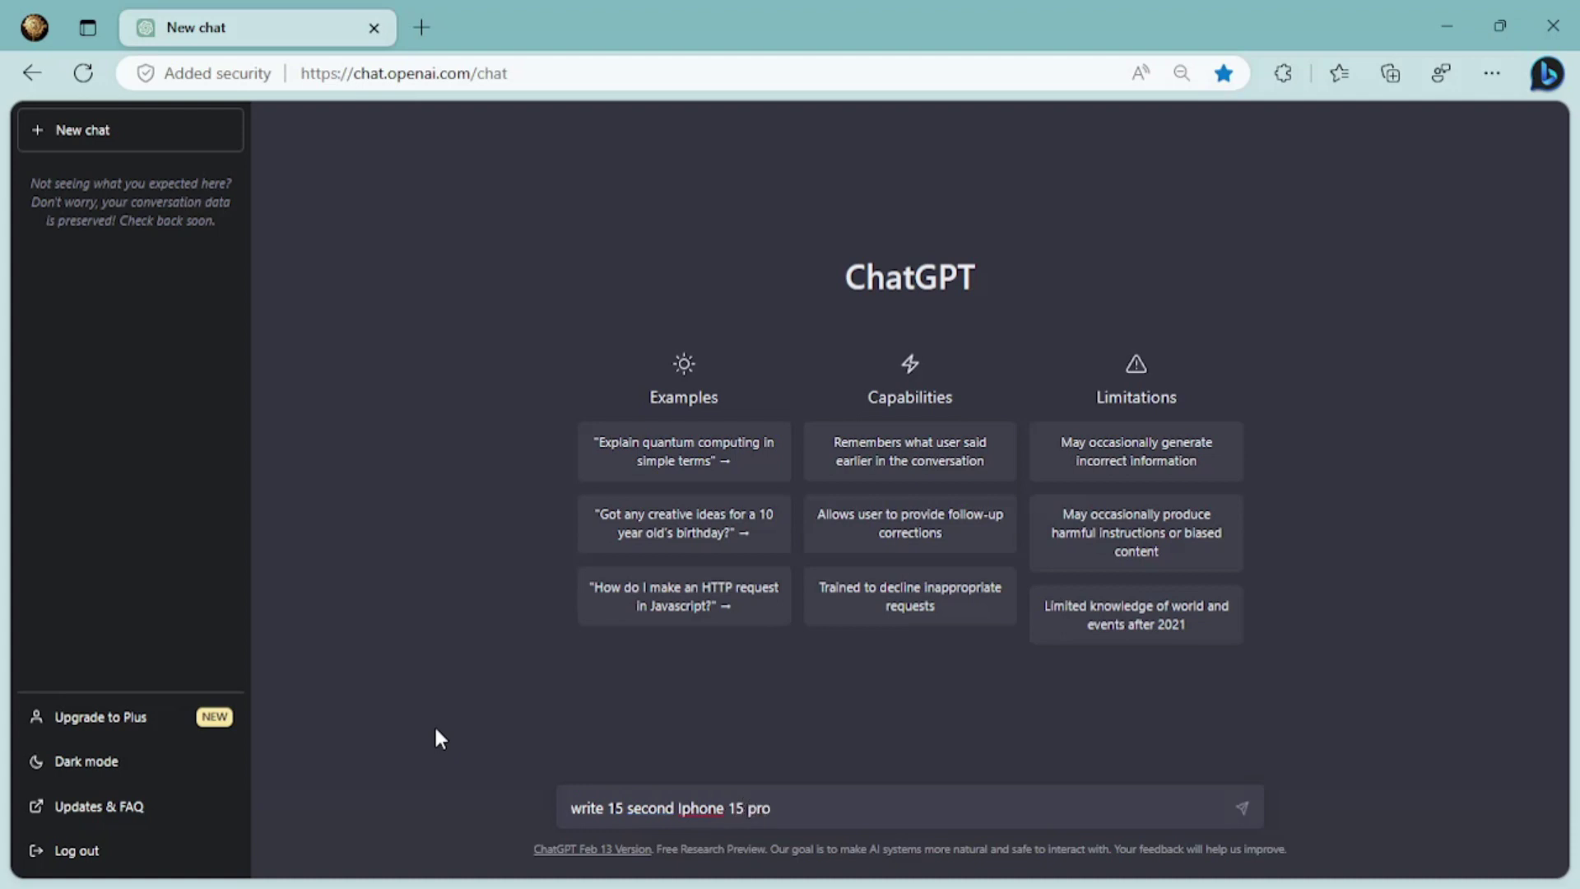
text( promotion Script)
key(Return)
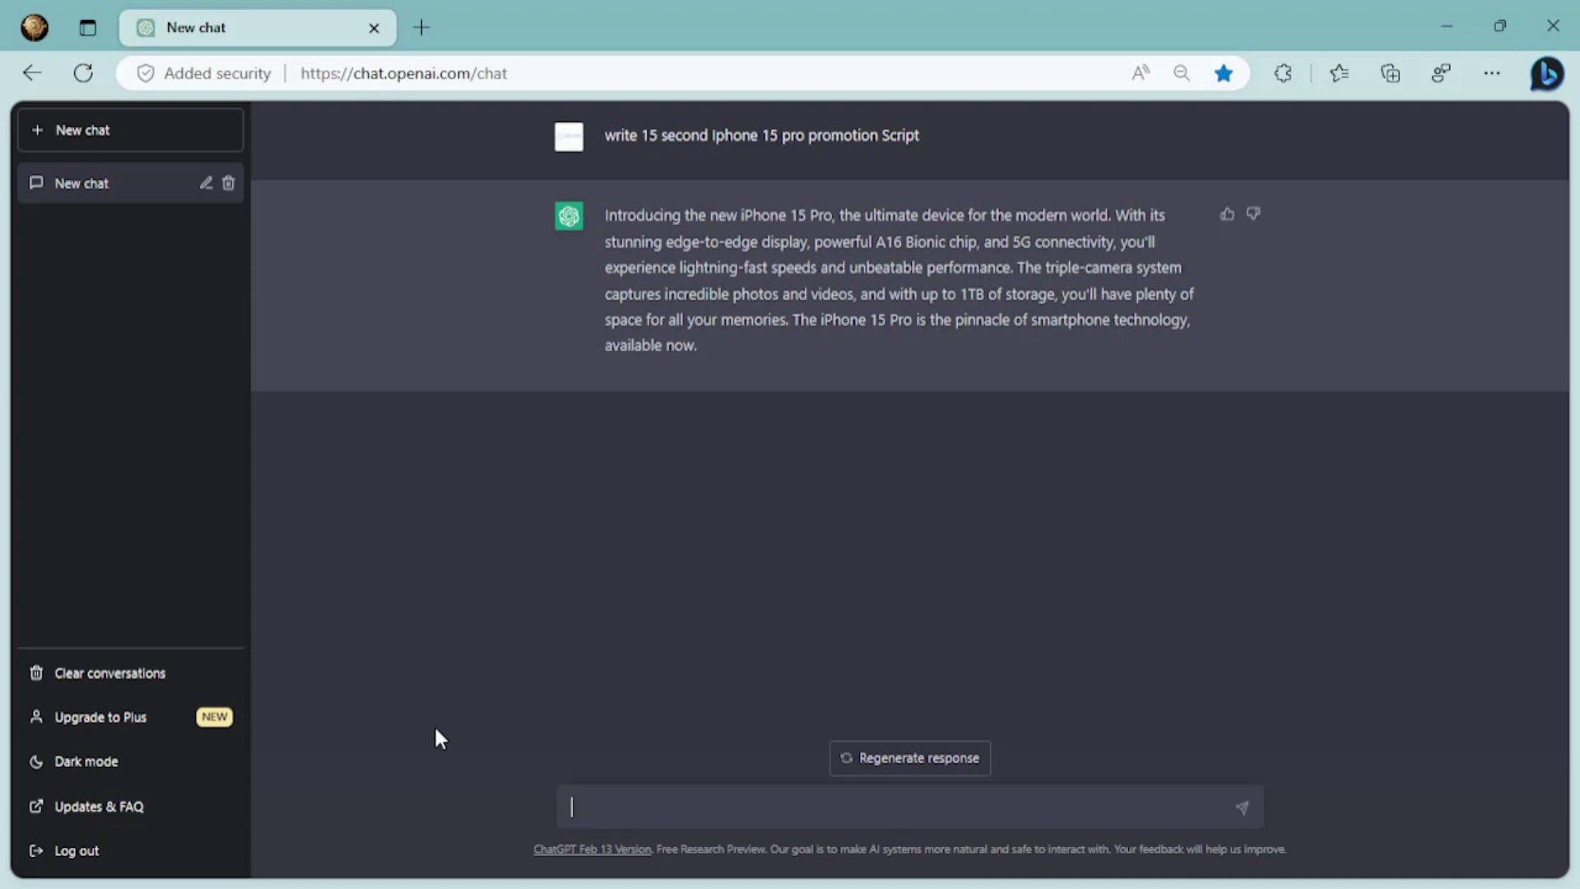
- Select the generated script, sign up for ElevenLabs accepting the terms, and show the premade voices
drag(601, 216, 708, 370)
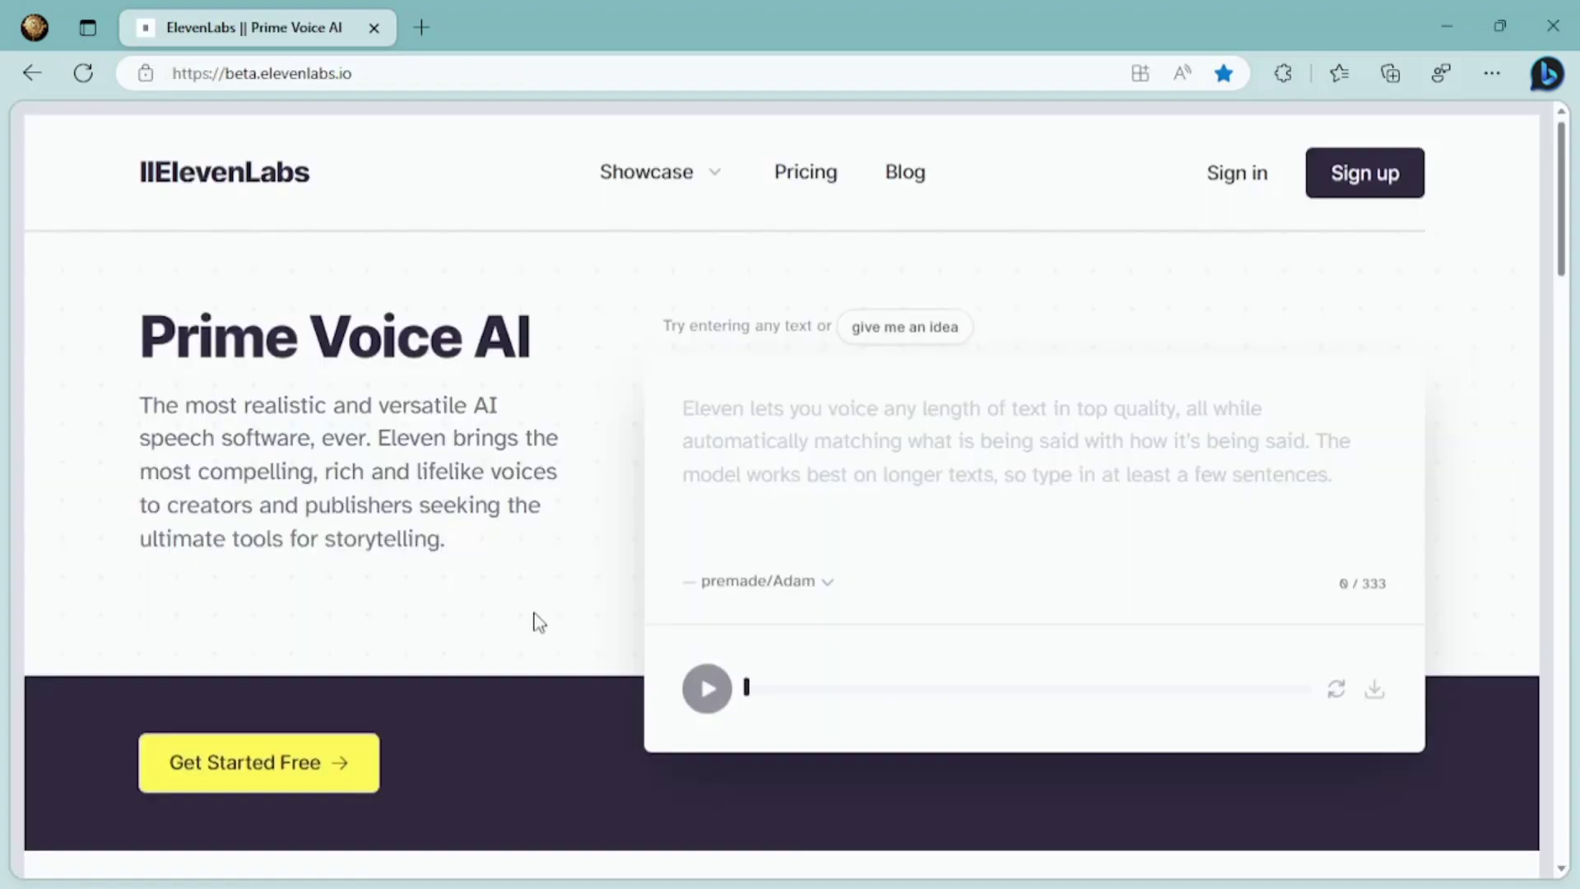
click(1382, 177)
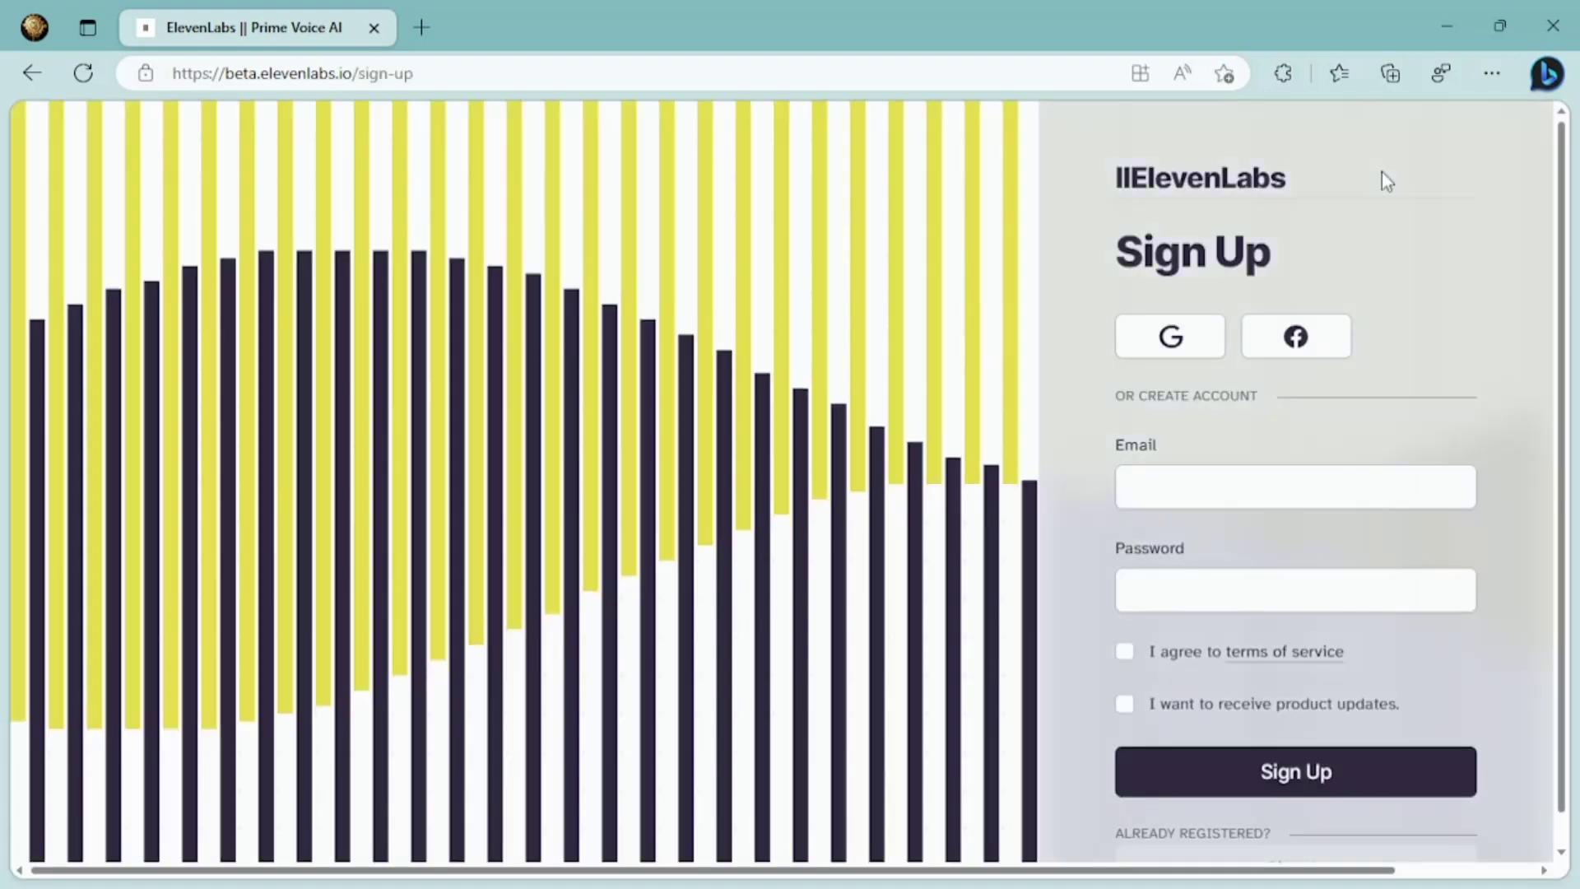
click(1124, 652)
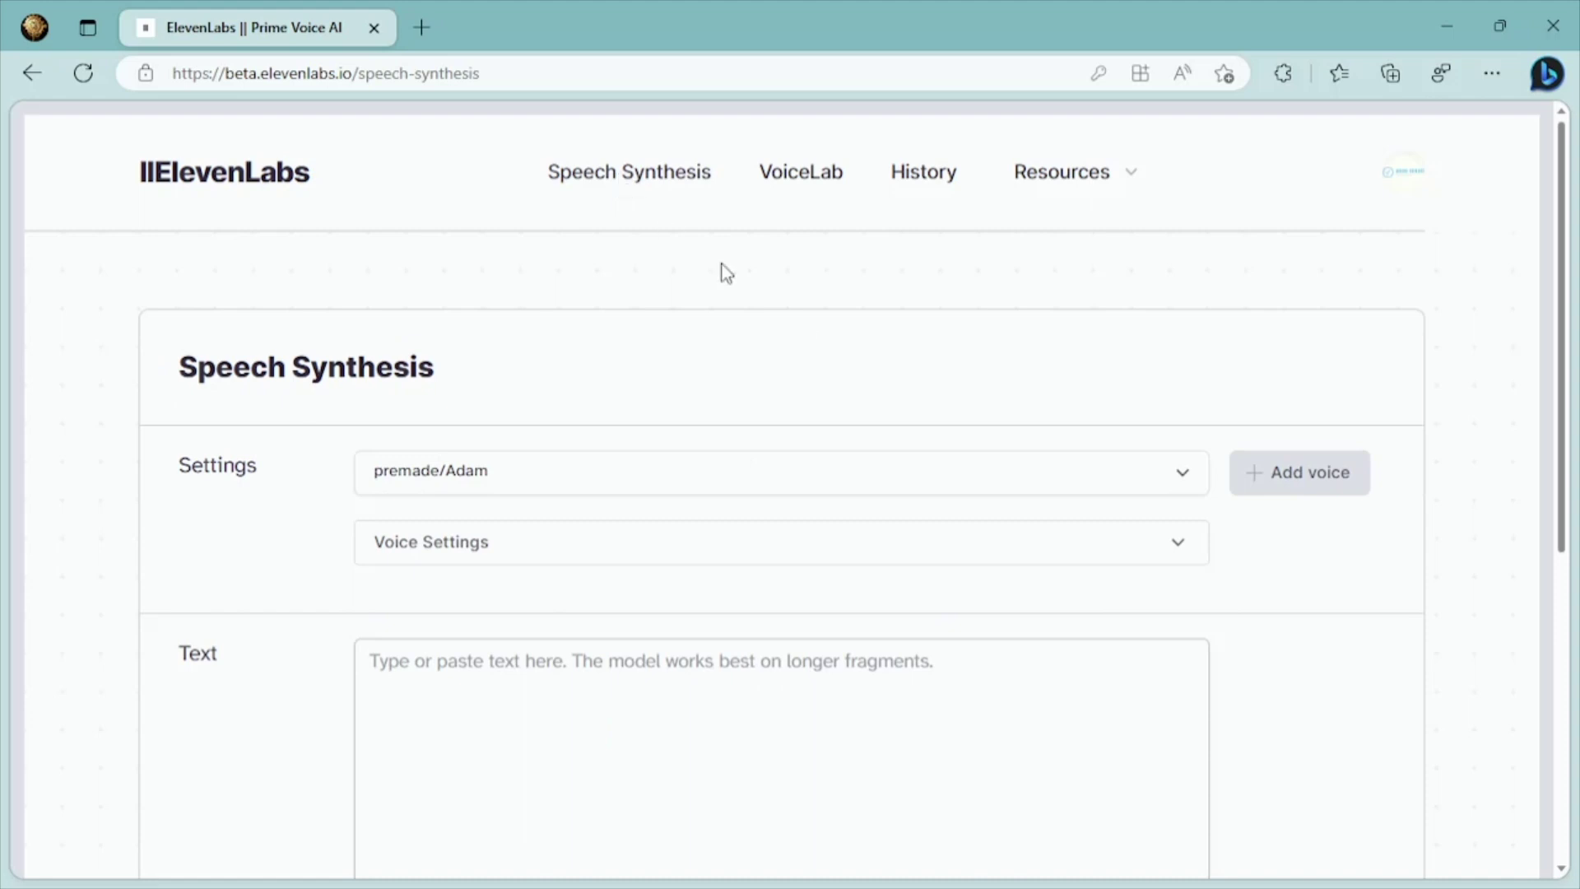
click(1173, 491)
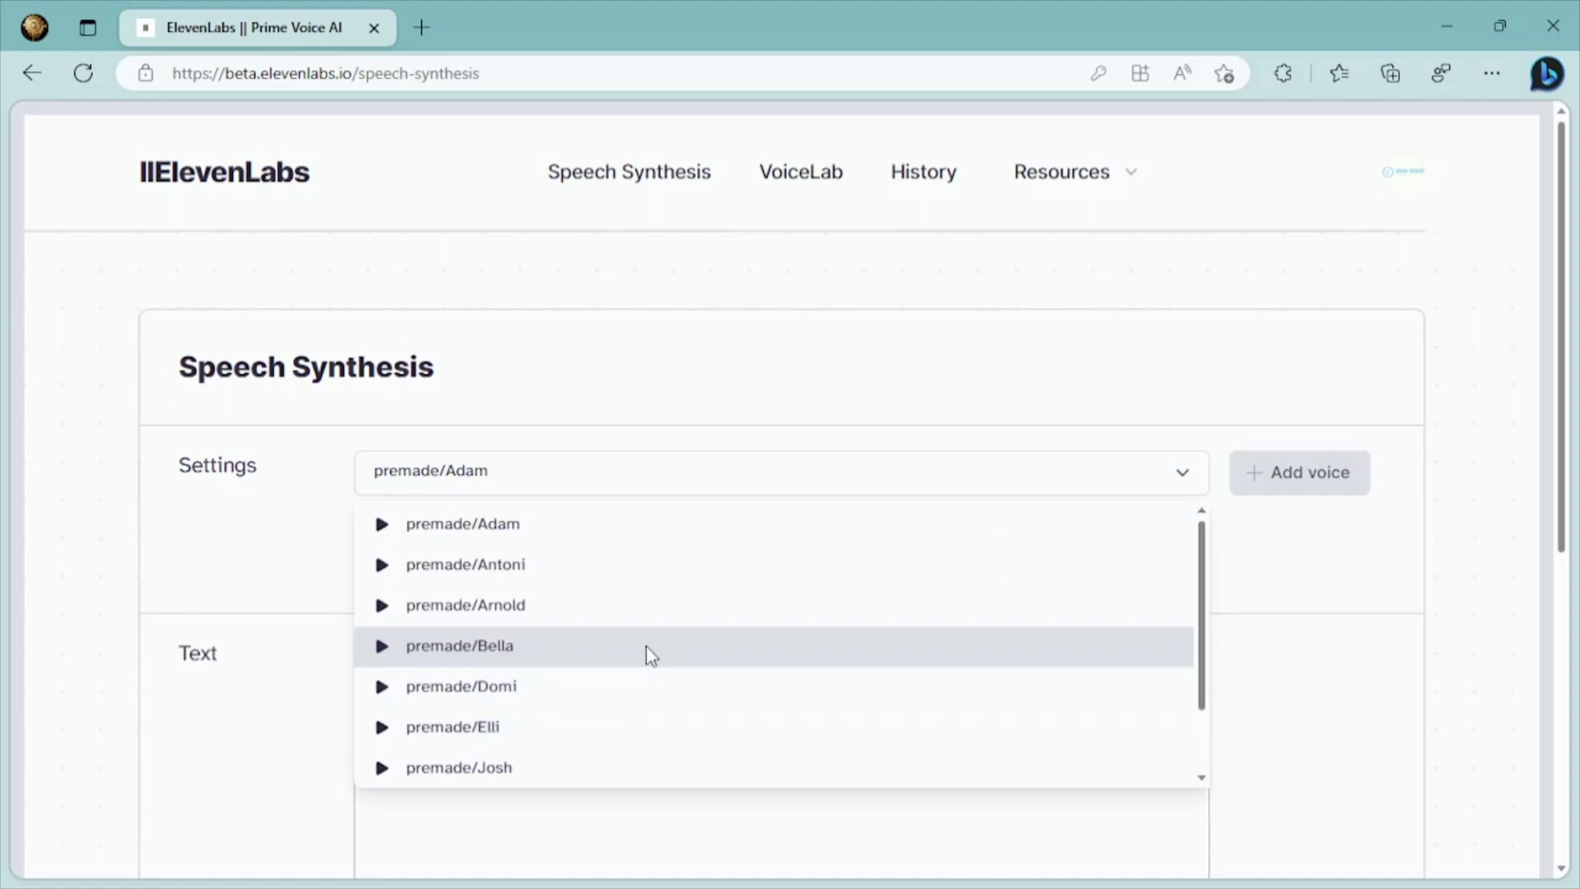
- Paste the ChatGPT iPhone script into the ElevenLabs text box and generate the voiceover
scroll(469, 475, down, 3)
text(Introducing the new iPhone 15 Pro, the ultimate device for the modern world. With its stunning edge-to-edge display, powerful A16 Bionic chip, cand 5G onnectivity, you'll experience lightning-fast speeds and unbeatable performance. The triple-camera system captures incredible photos and videos, and with up to 1TB of storage, you'll have plenty of space for all your memories. The iPhone 15 Pro is the pinnacle of smartphone technology, available now.)
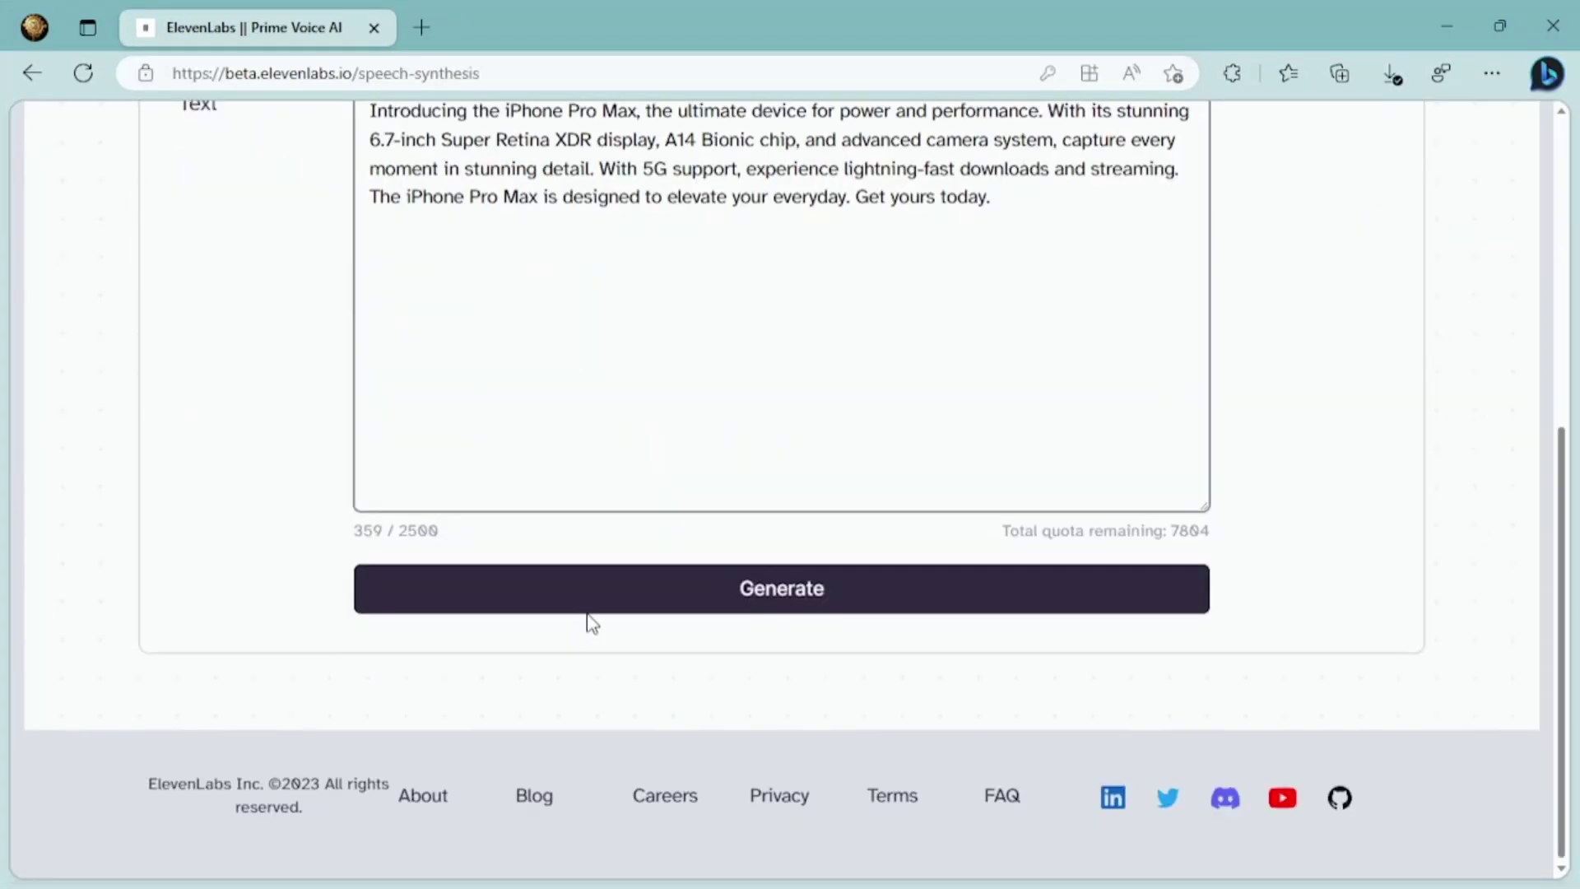
click(597, 602)
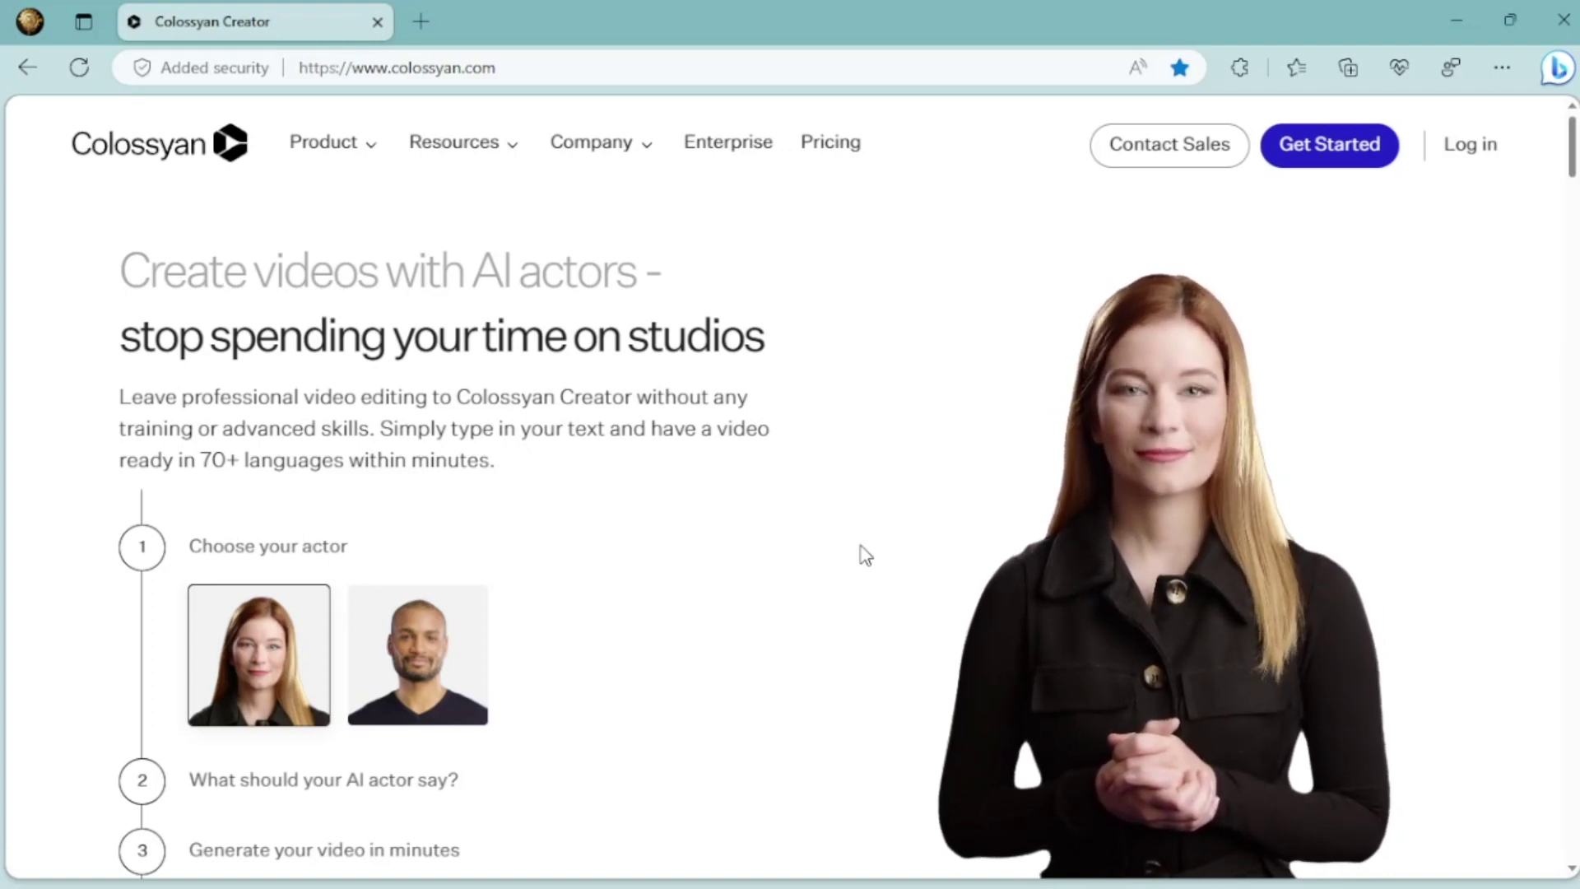
- View Colossyan's plan prices with monthly billing selected
click(830, 141)
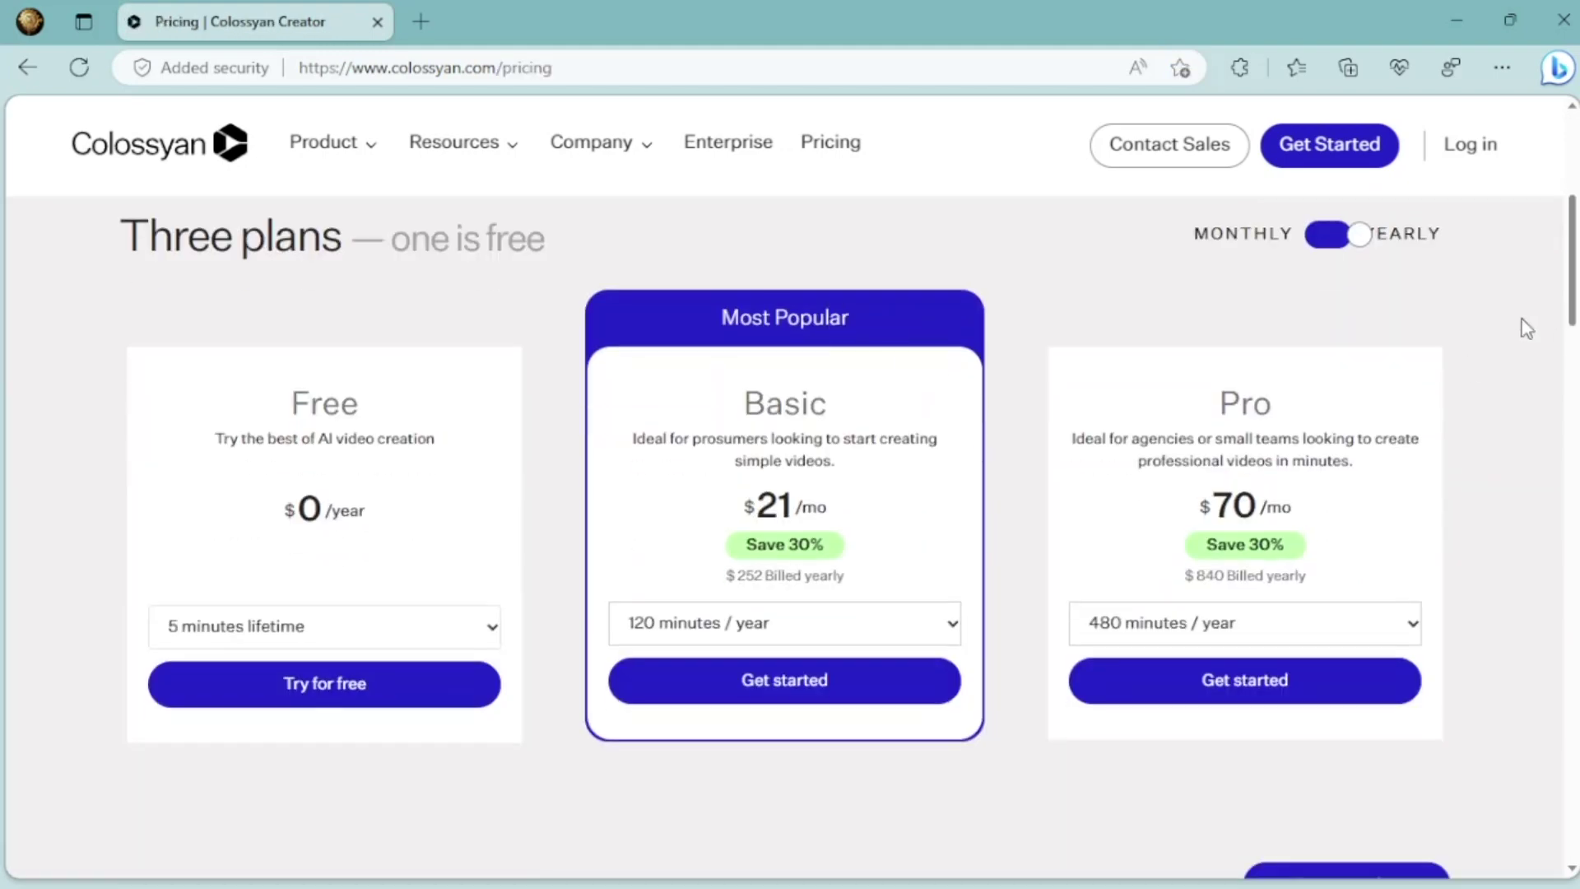
click(1357, 240)
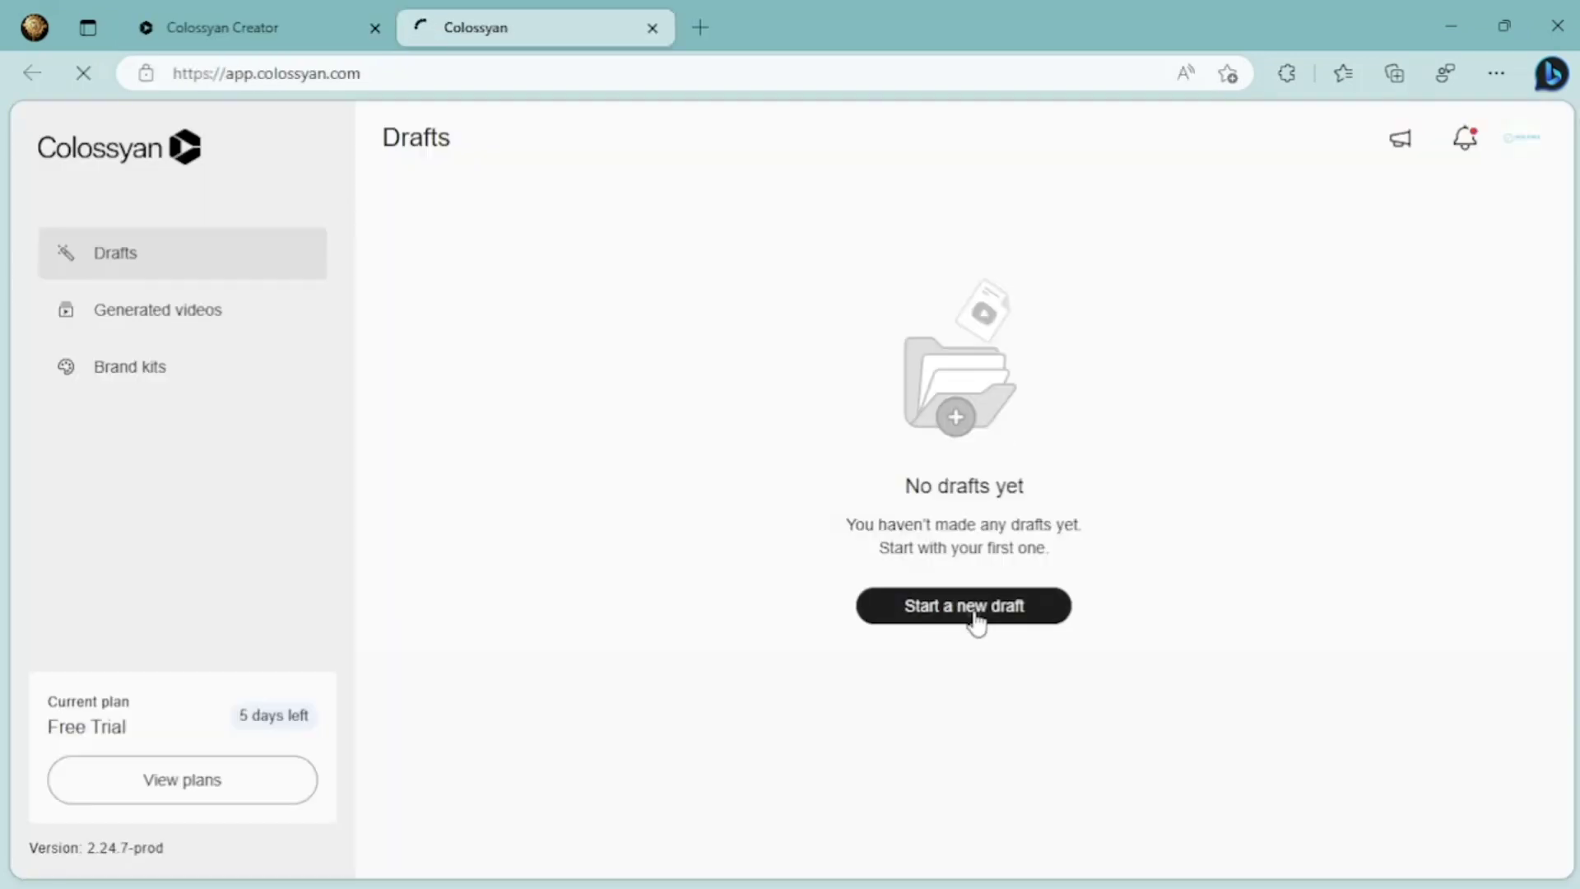
- Start a new draft and browse the other available presenters in the actor settings
click(976, 615)
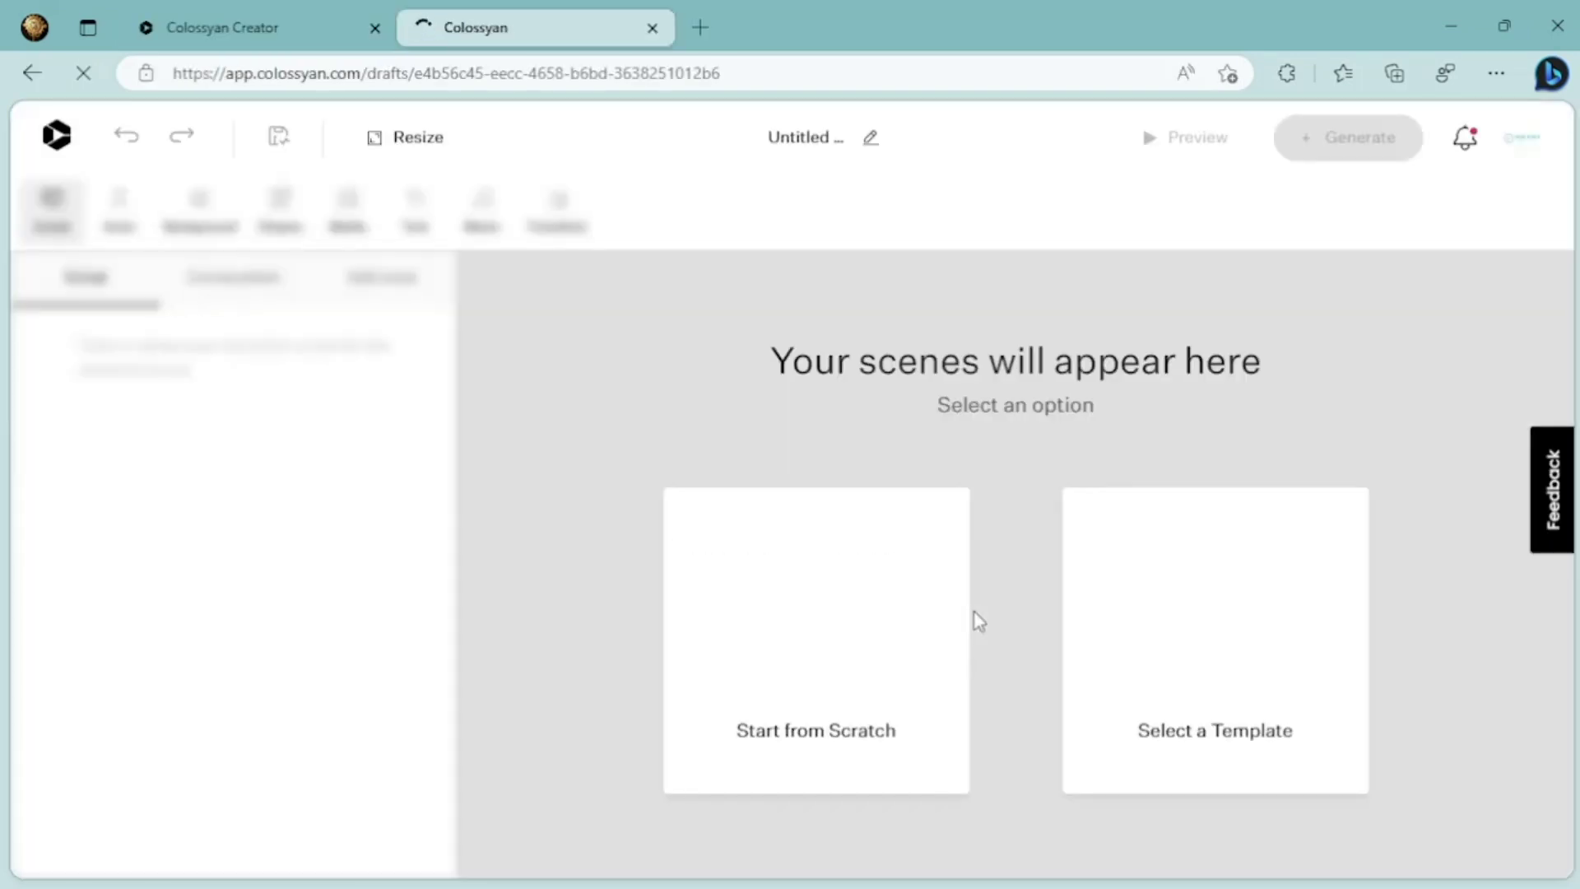
click(863, 634)
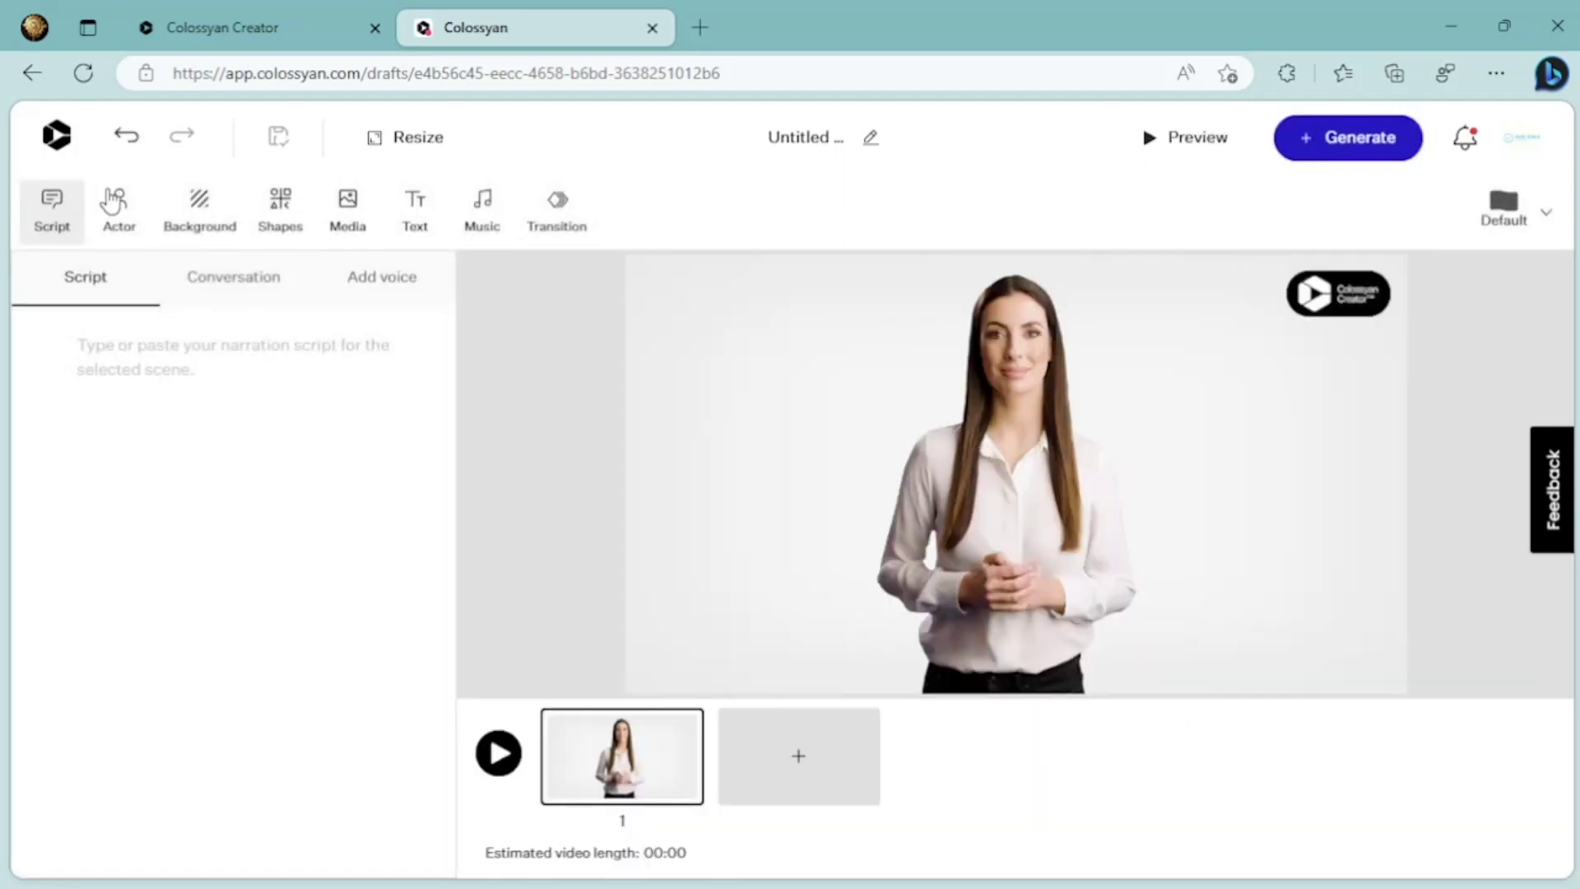
click(116, 210)
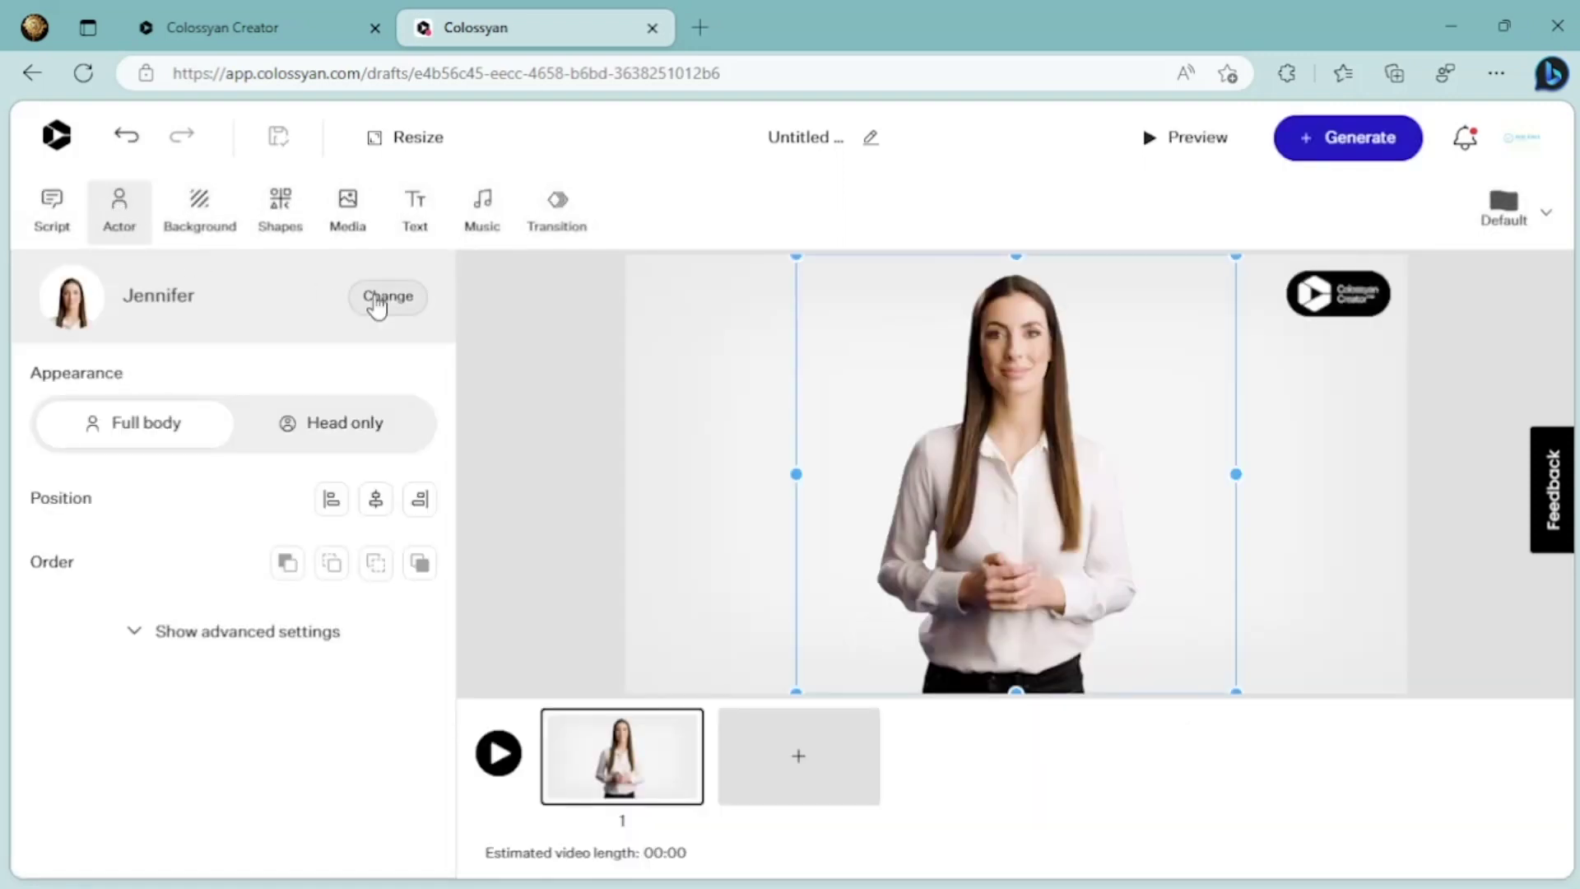
click(377, 300)
scroll(377, 621, down, 10)
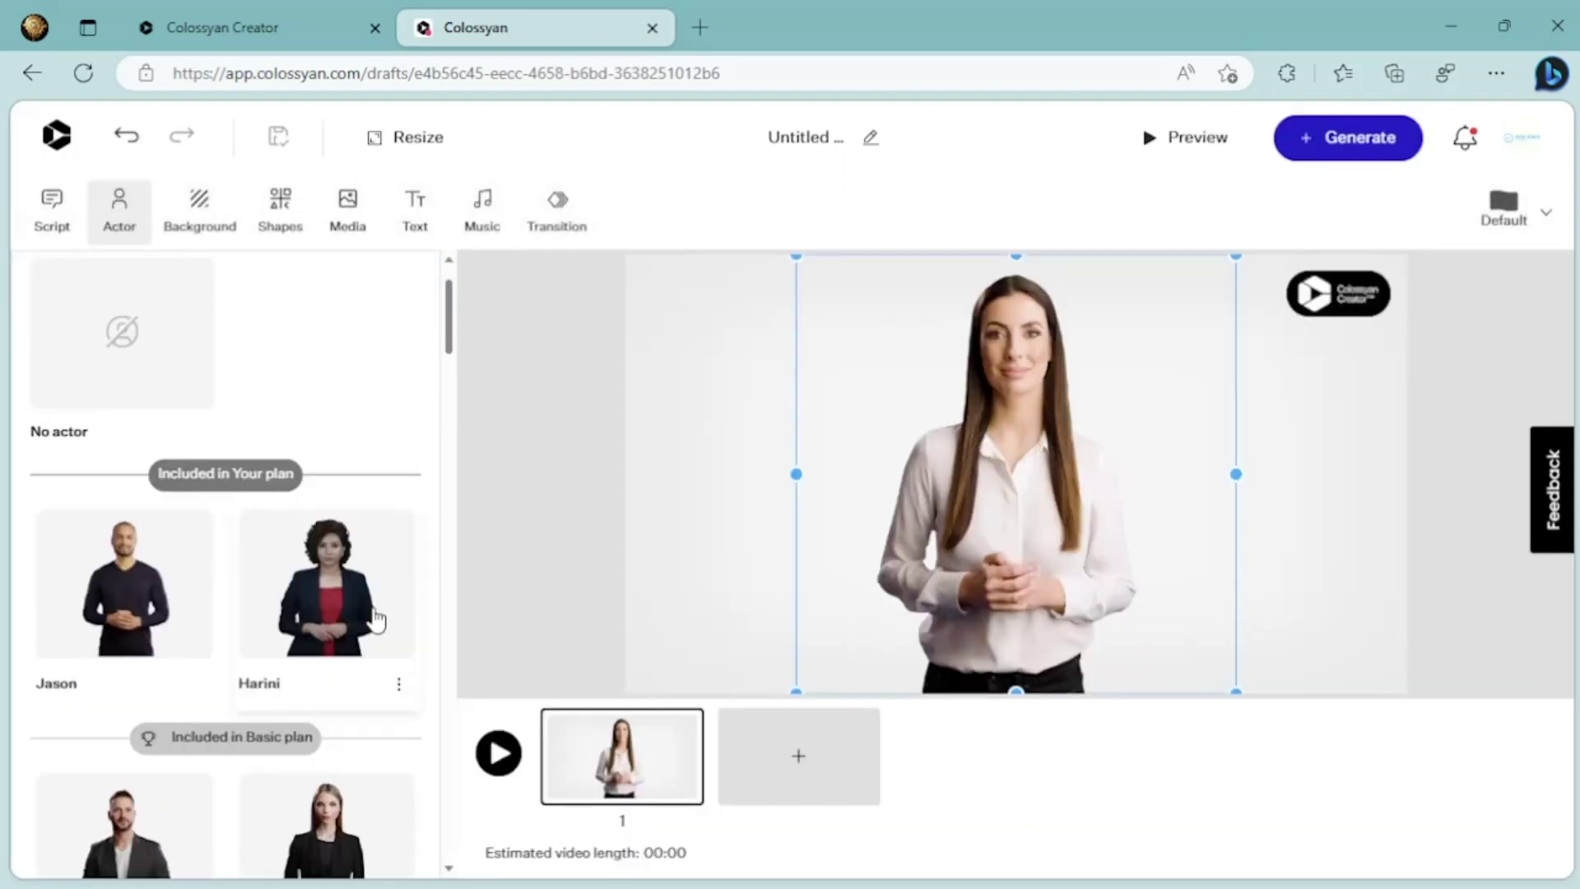
scroll(374, 621, down, 6)
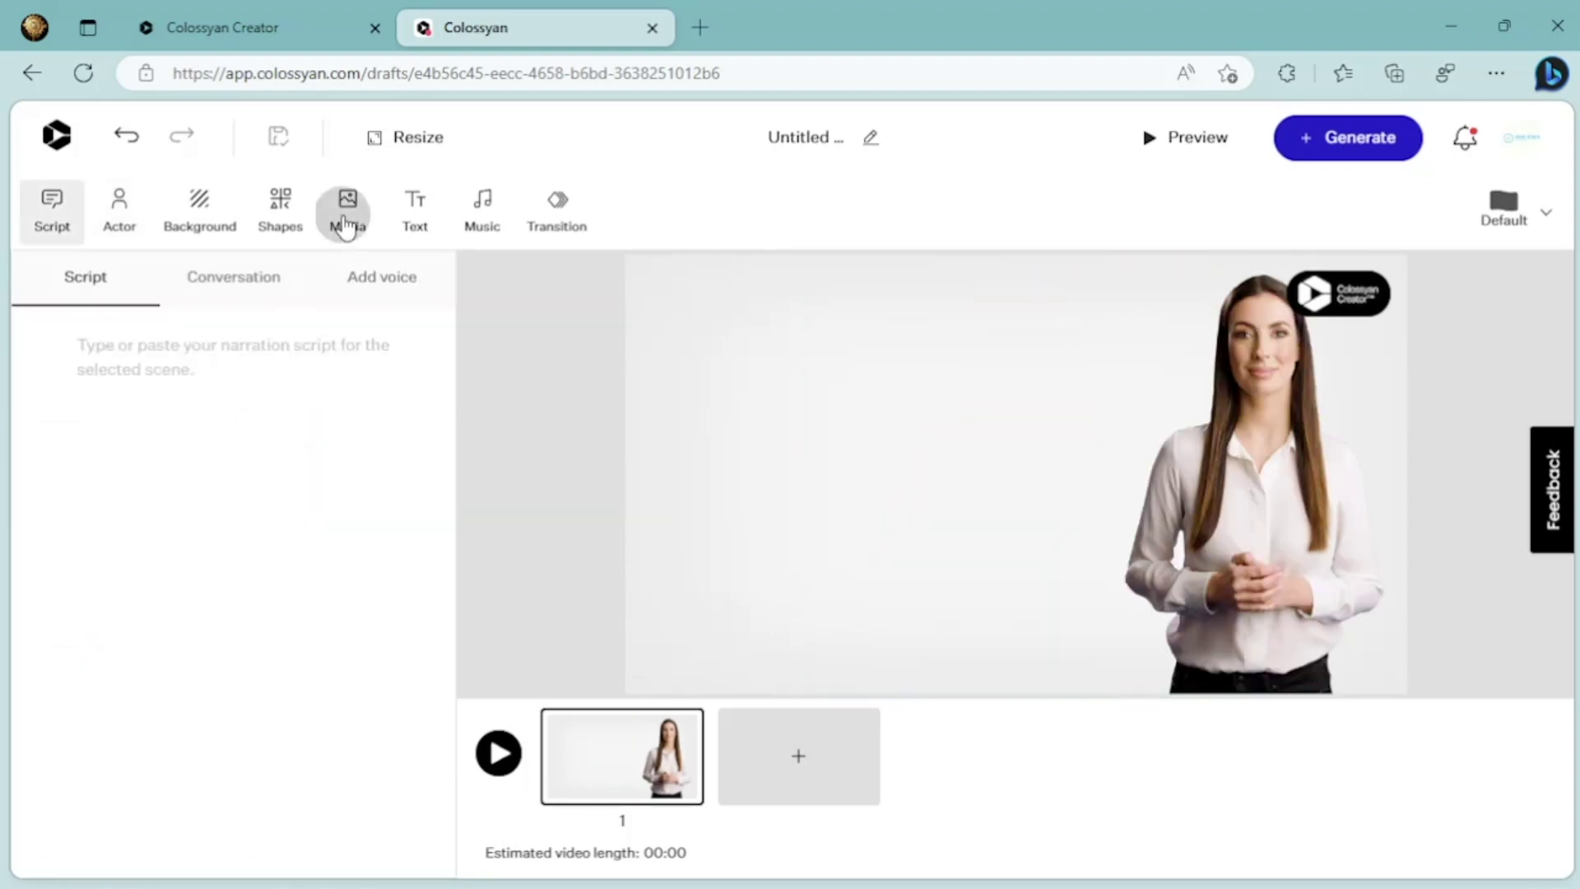
- Bring in the uploaded phone footage and add the recorded voiceover audio
click(344, 220)
click(231, 284)
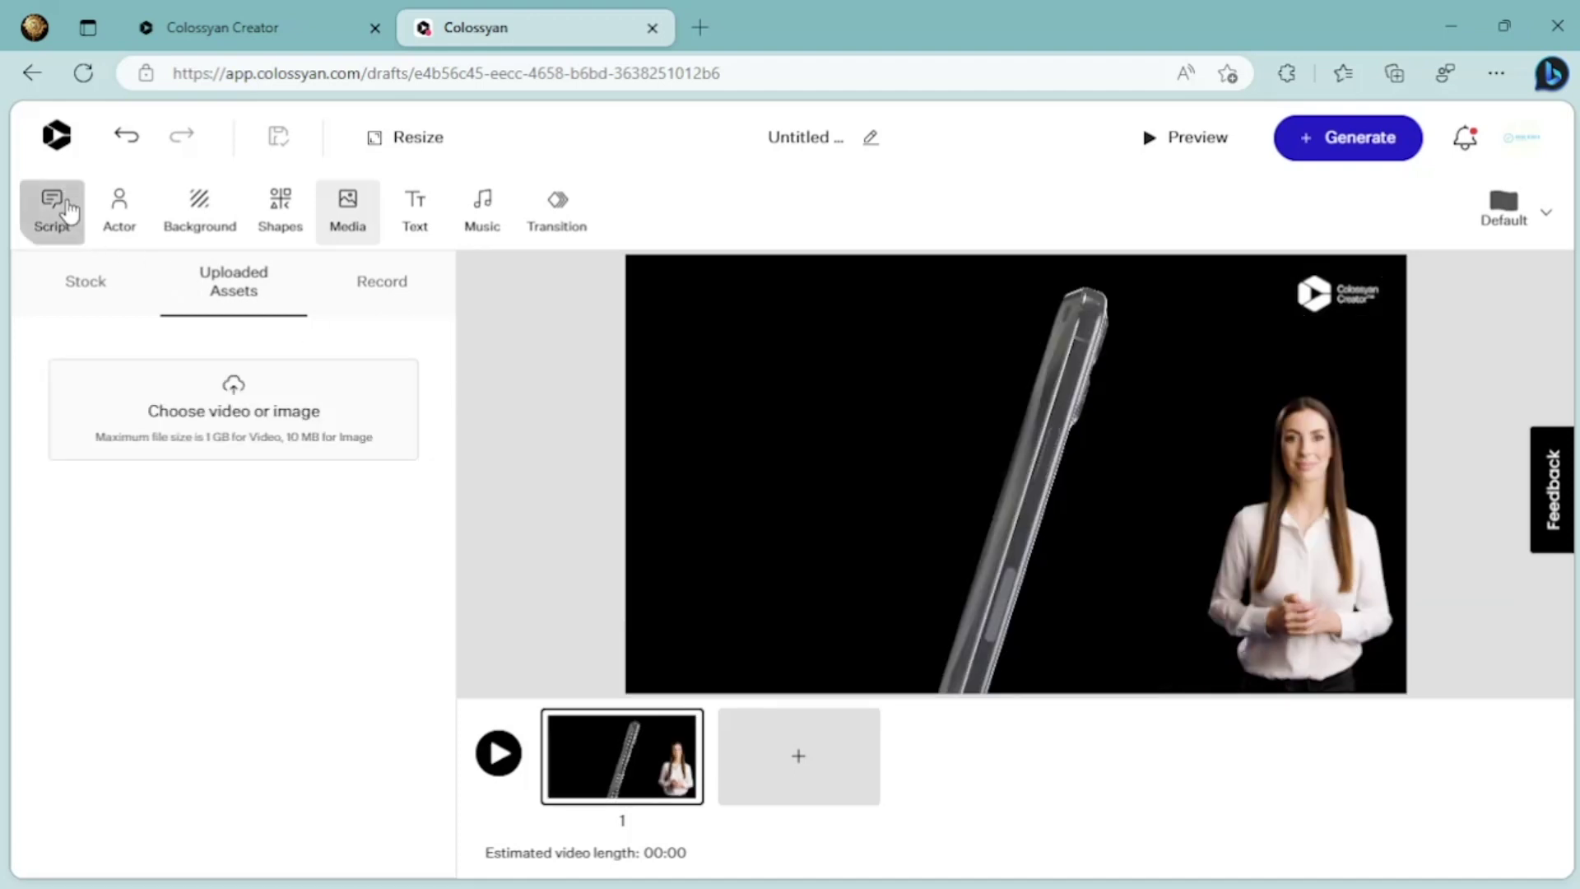
click(67, 211)
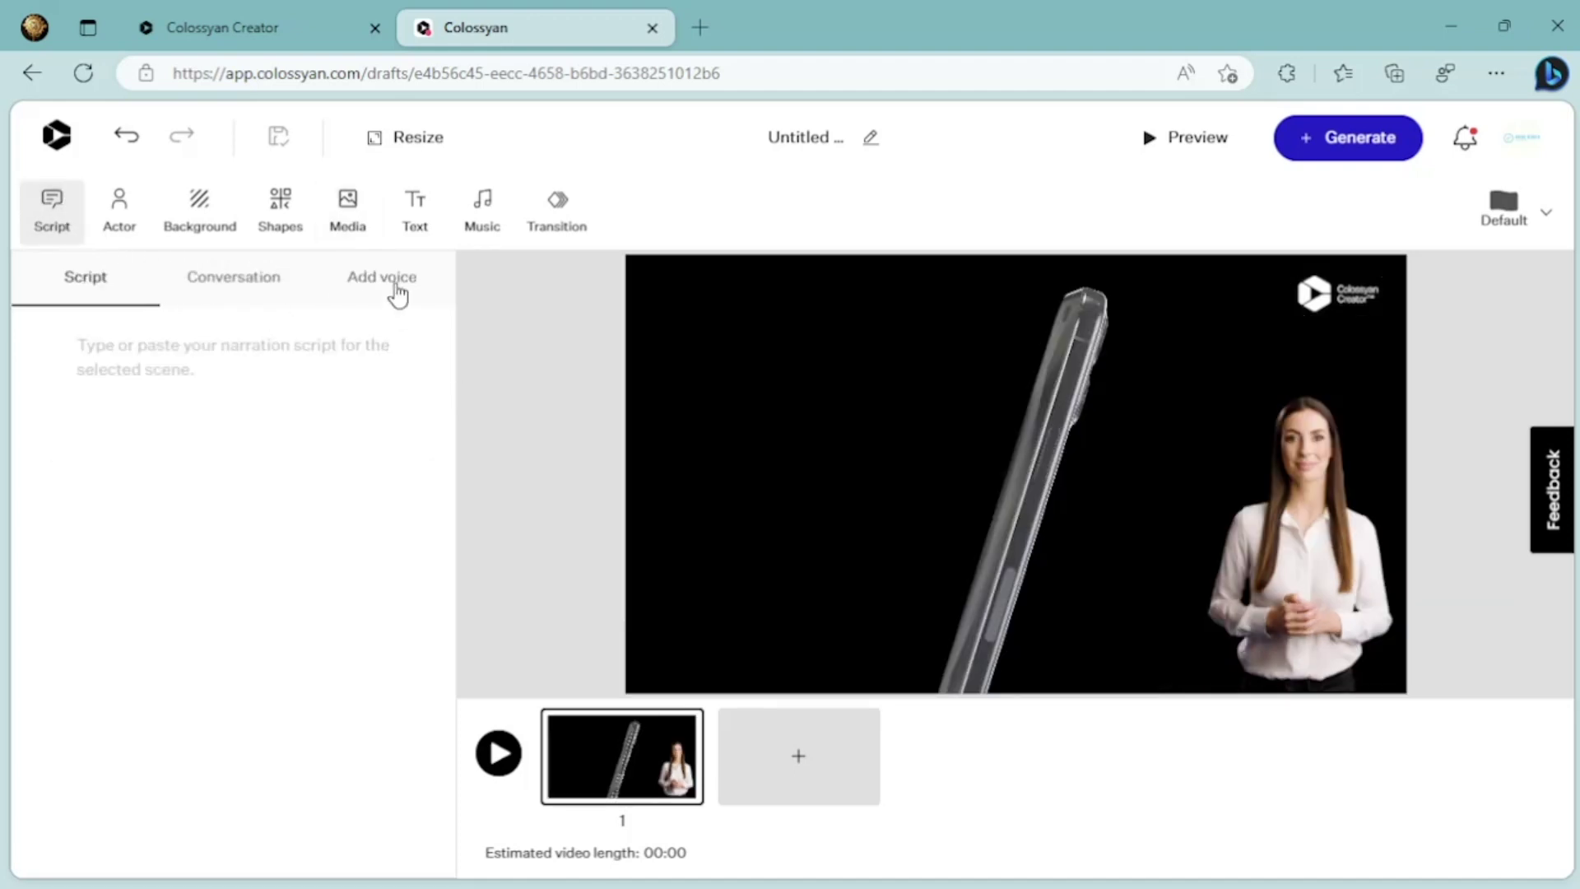
click(398, 294)
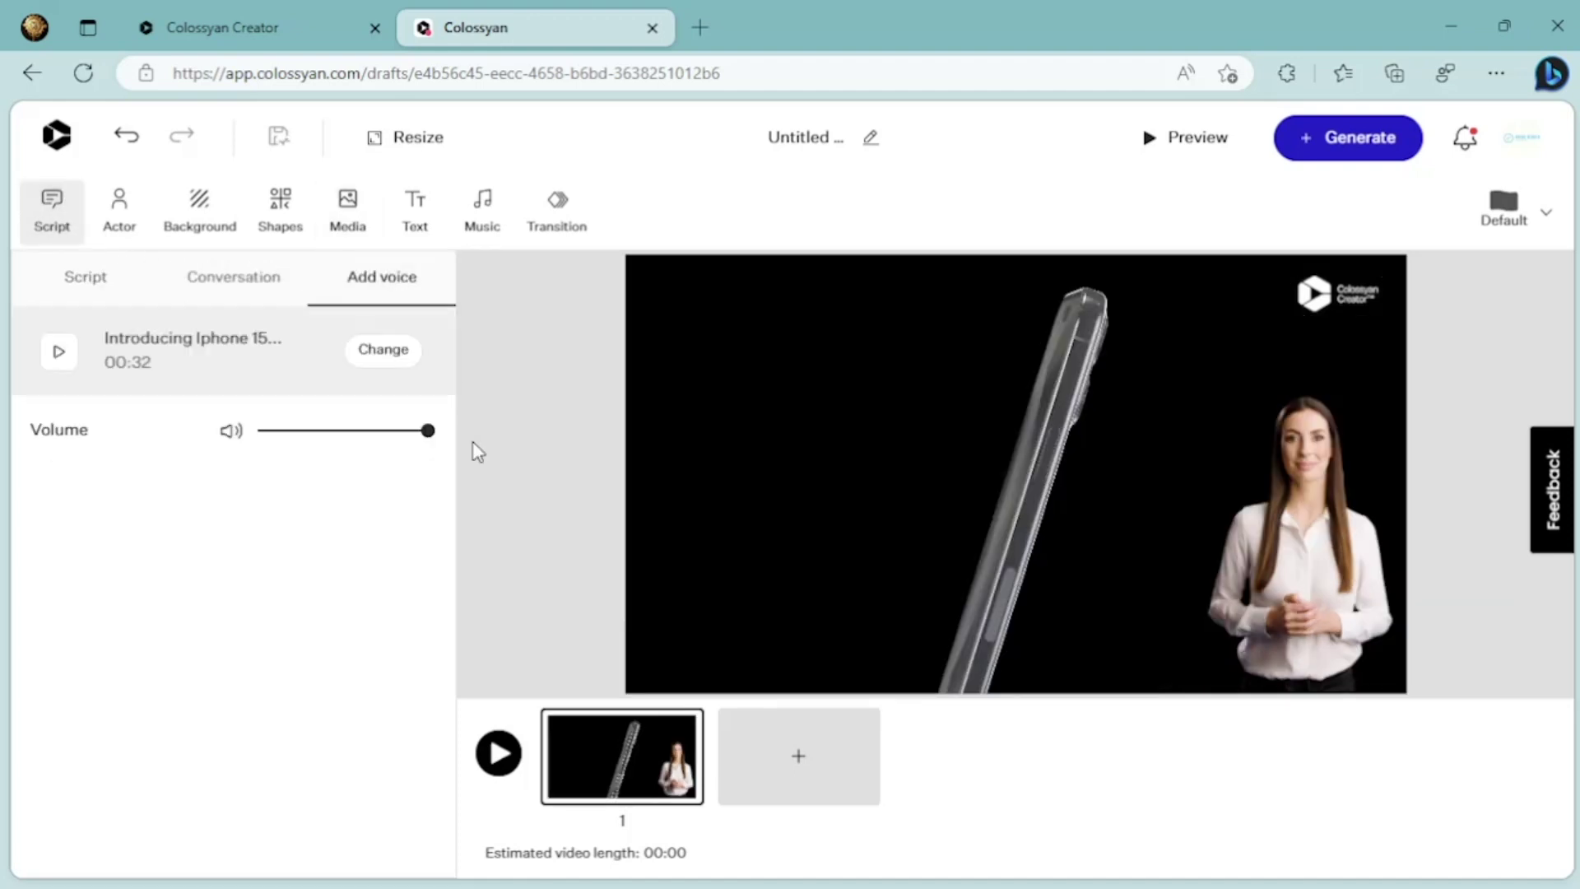
- Keep the phone video full-frame and send it behind the presenter
click(630, 257)
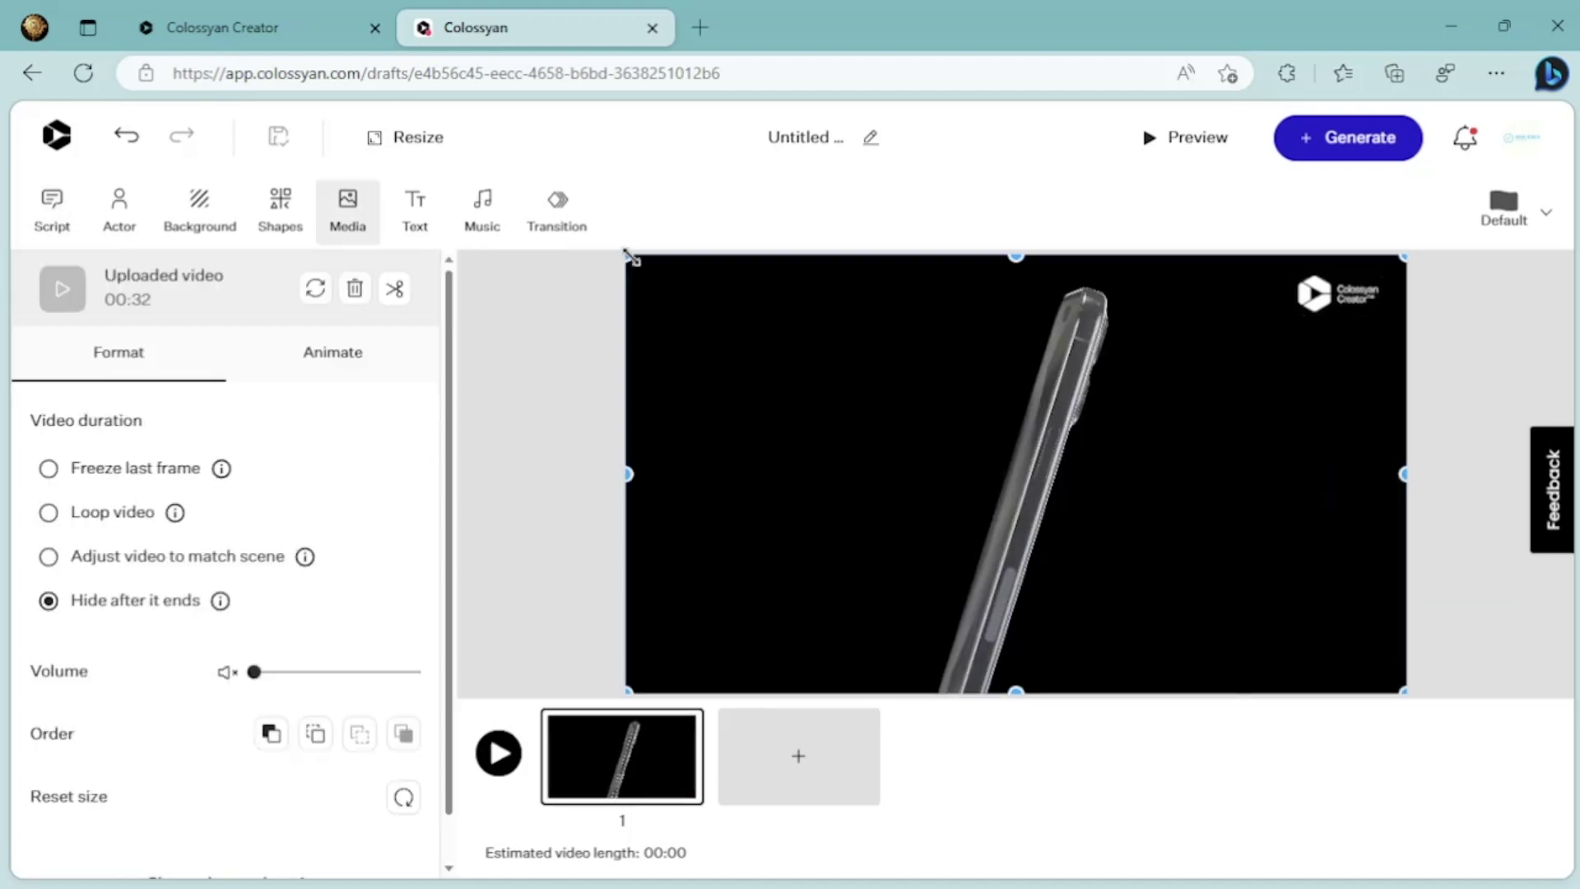
drag(629, 256, 730, 317)
drag(779, 374, 676, 325)
drag(1299, 627, 1385, 691)
key(ctrl+z)
key(ctrl+z)
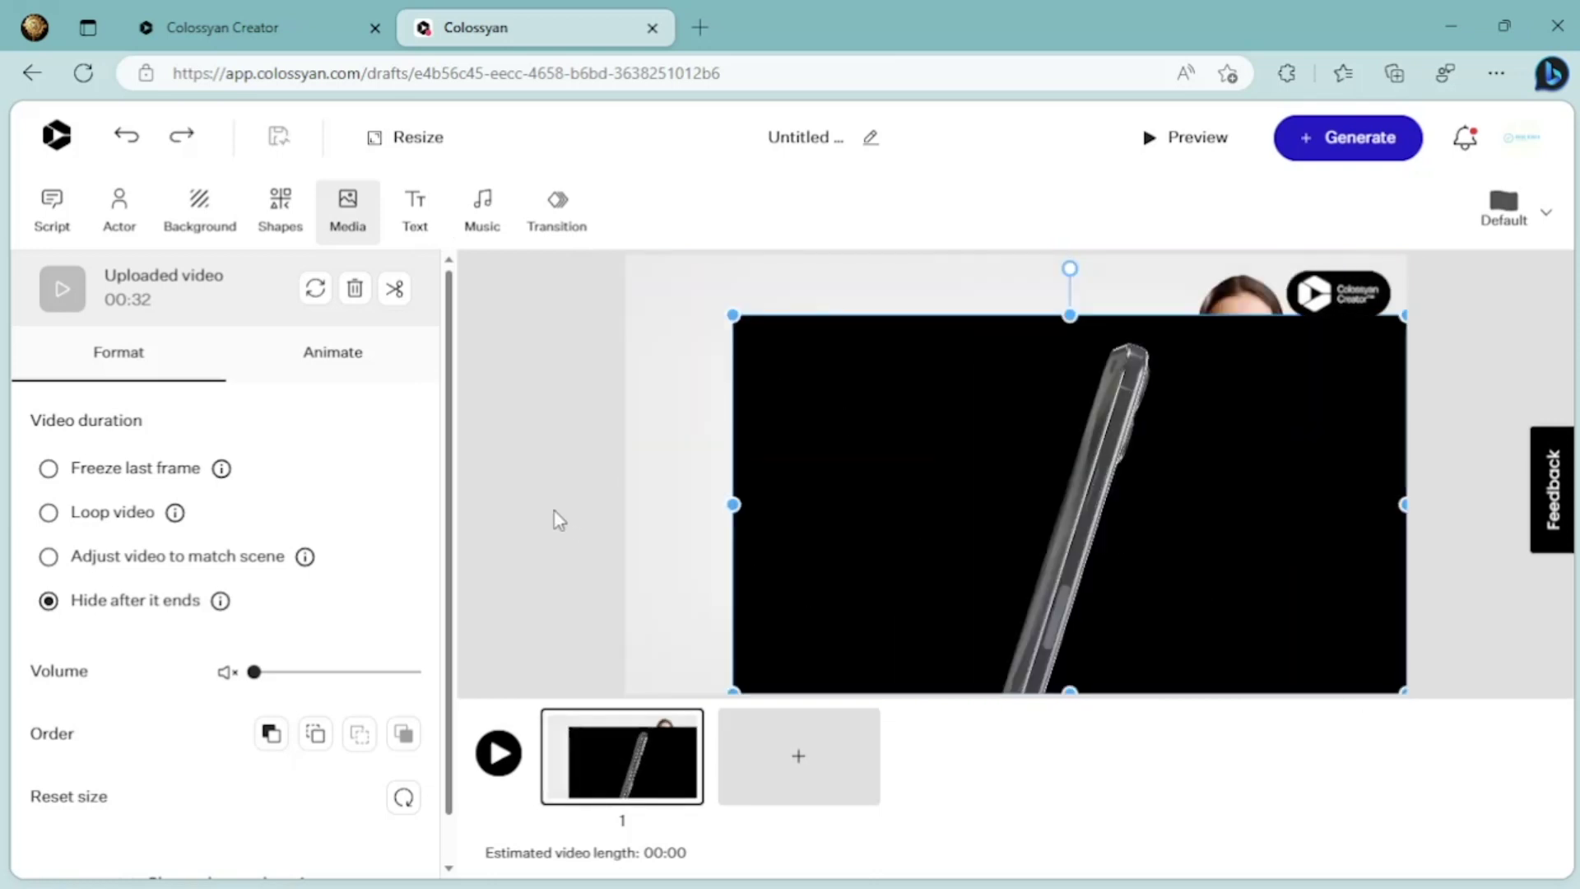
key(ctrl+z)
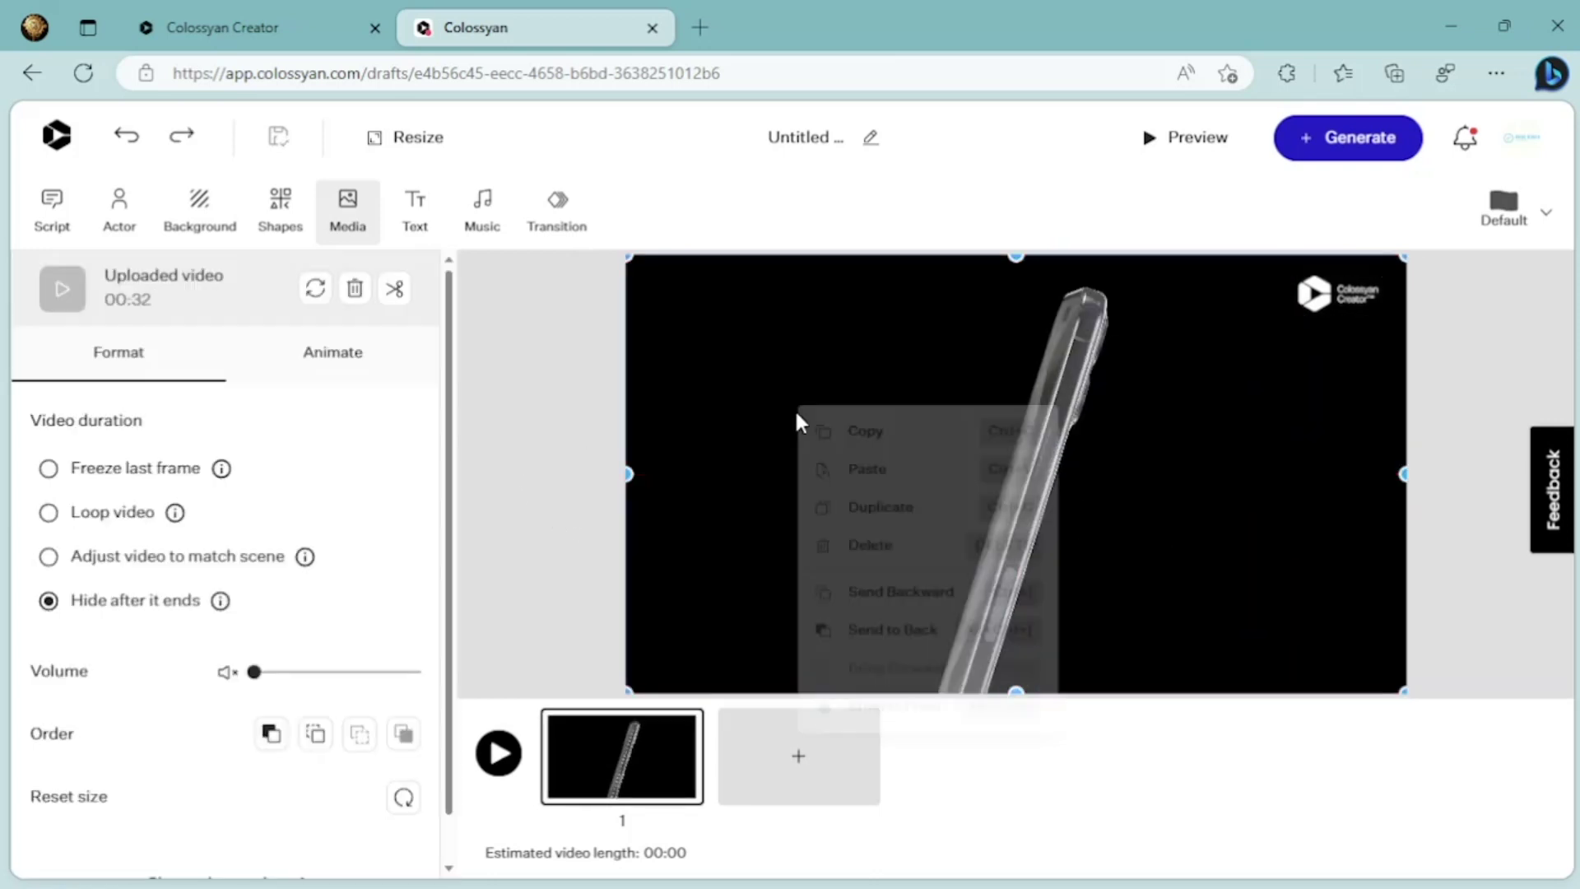
right_click(798, 419)
click(903, 634)
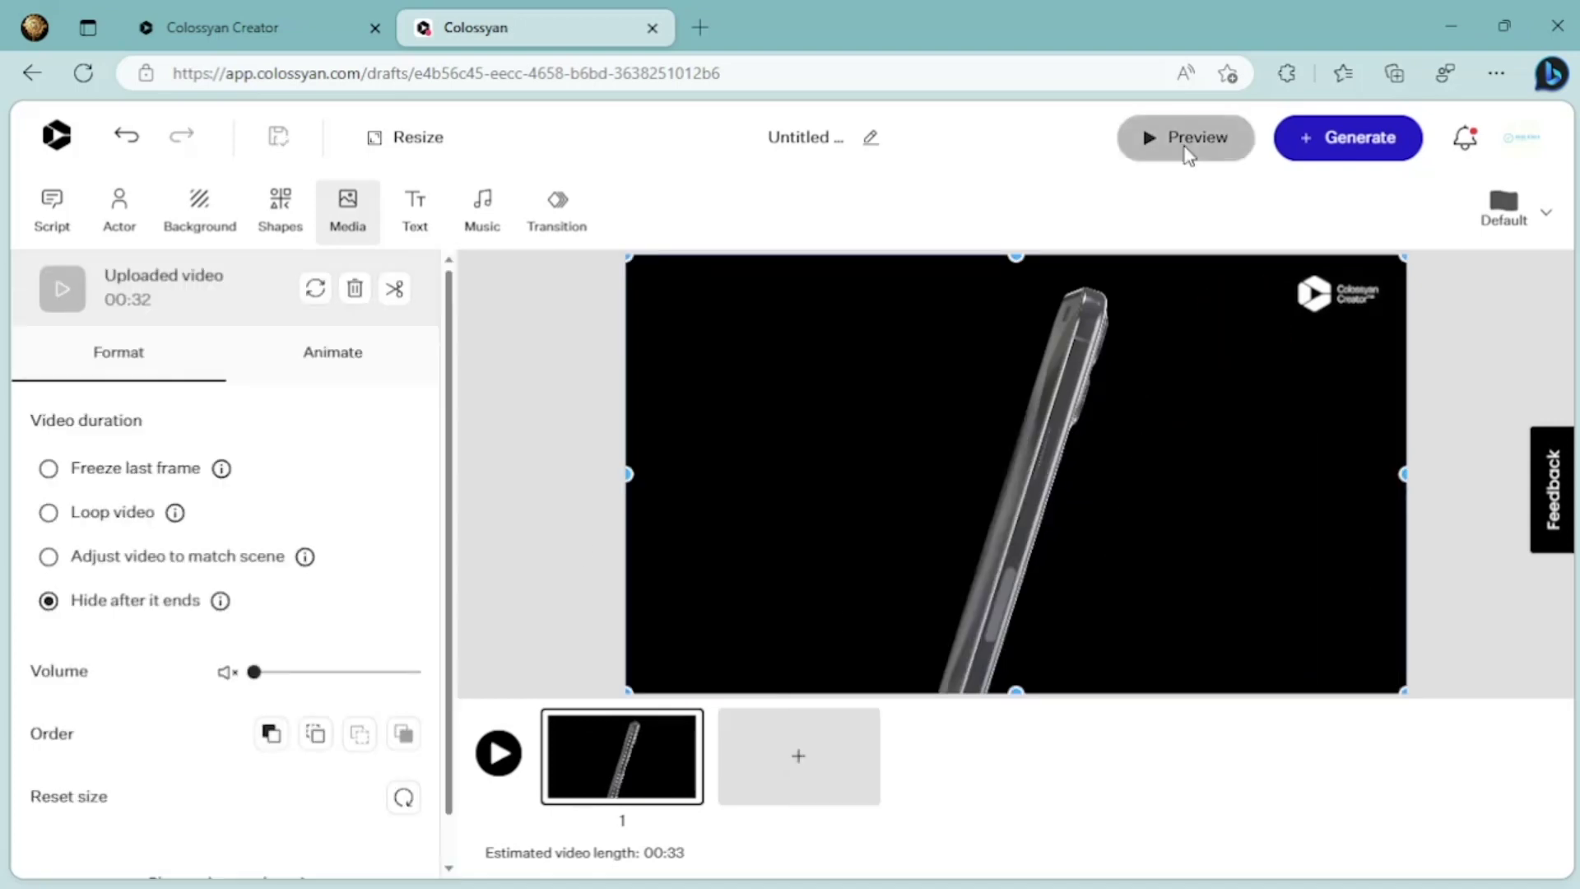
- Preview the draft, then generate it as 'Iphone 15 Promo' at 1080p HD
click(1188, 155)
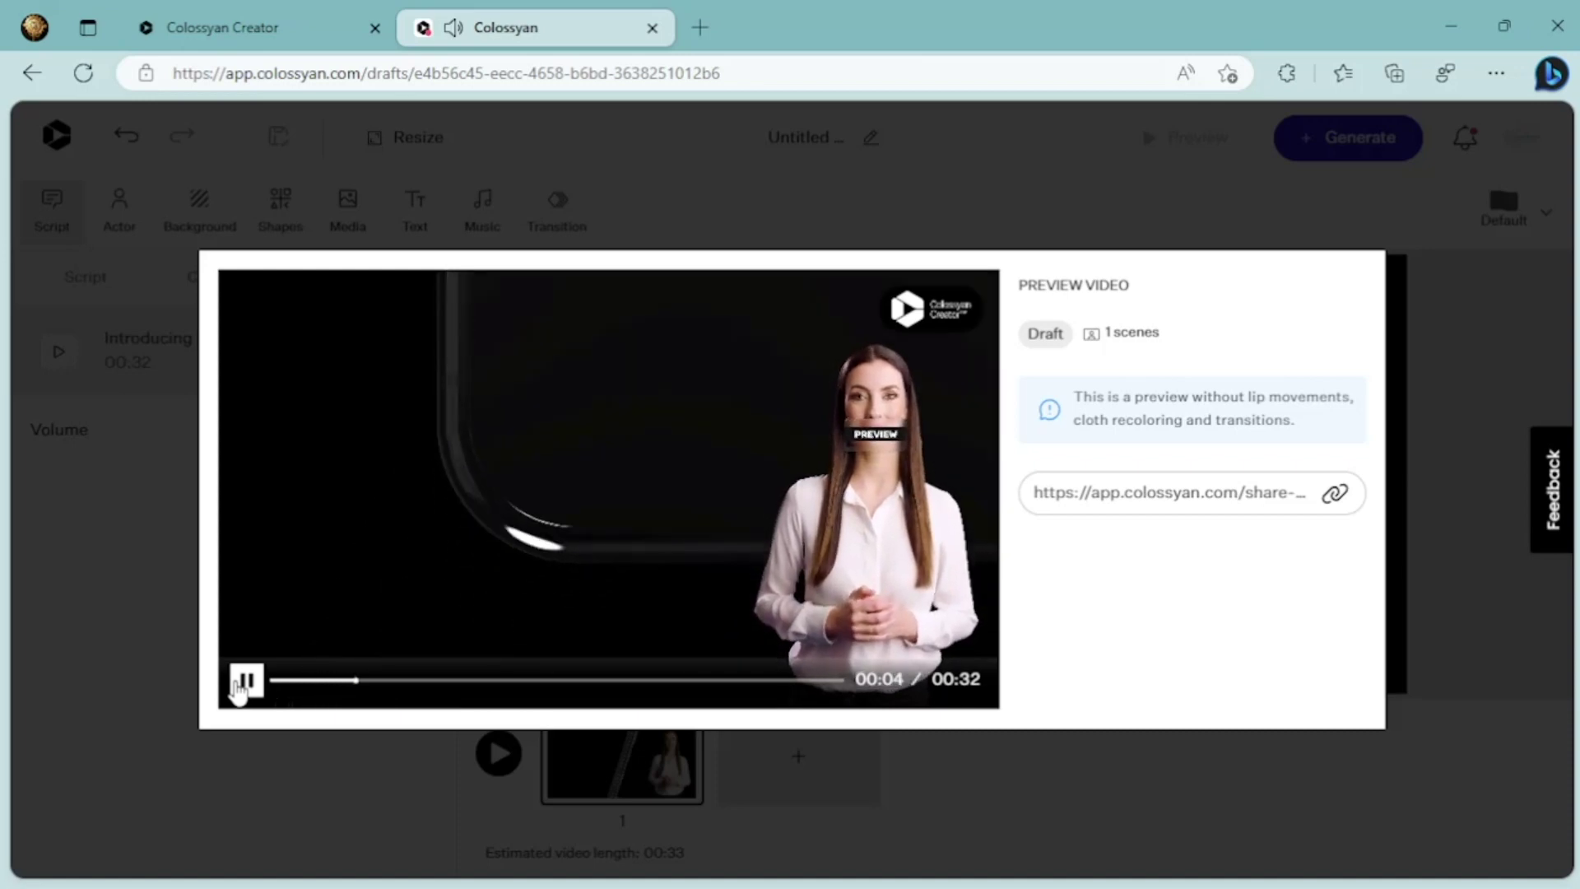
click(1350, 159)
click(1347, 137)
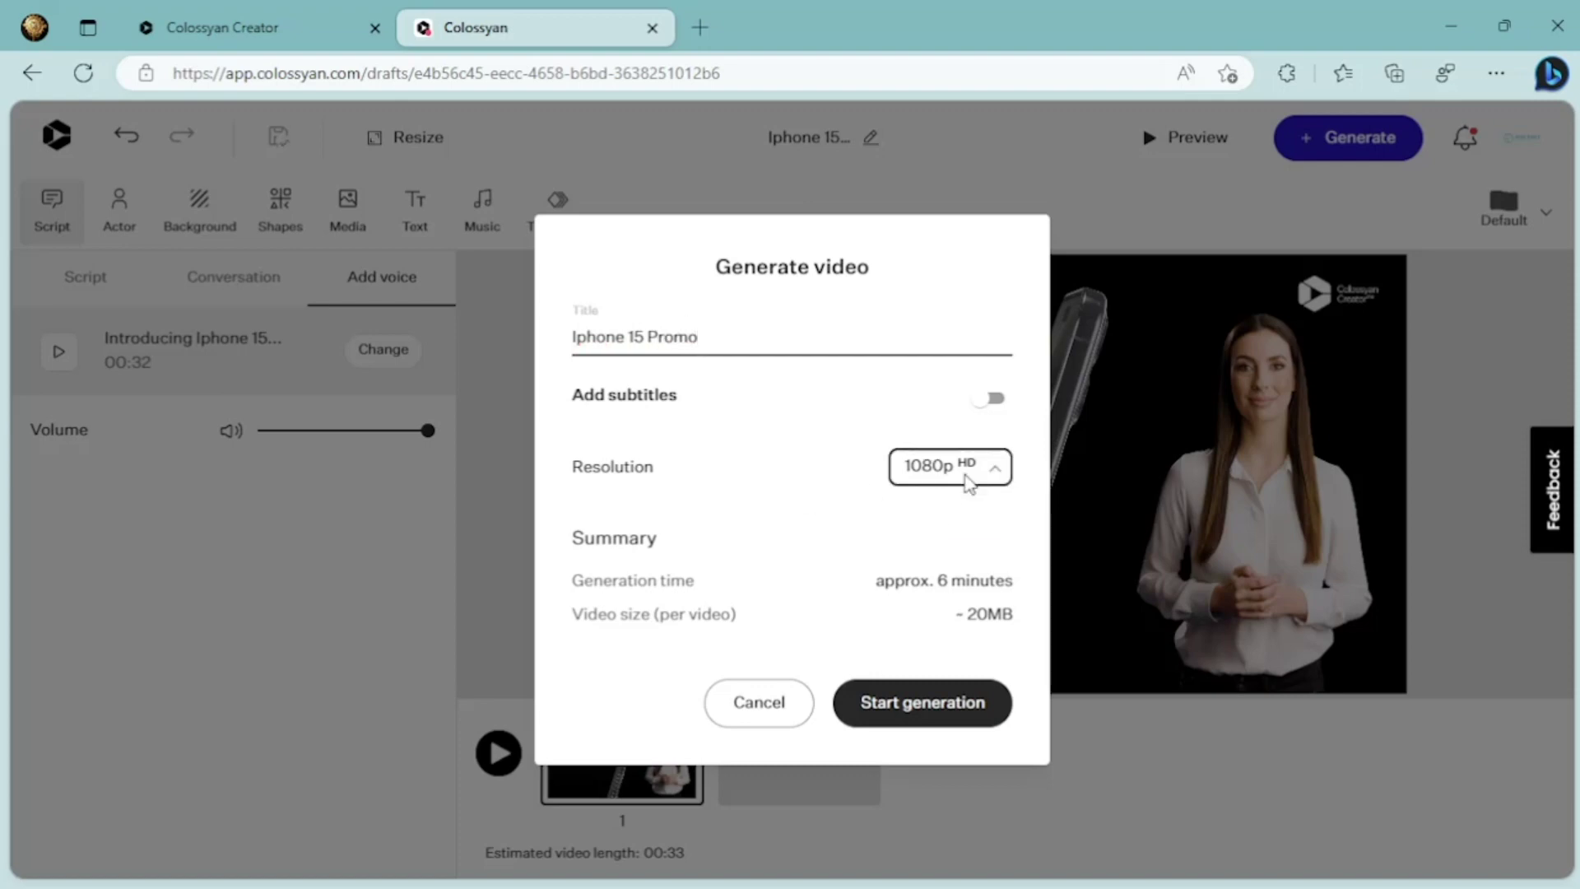
click(962, 469)
click(815, 481)
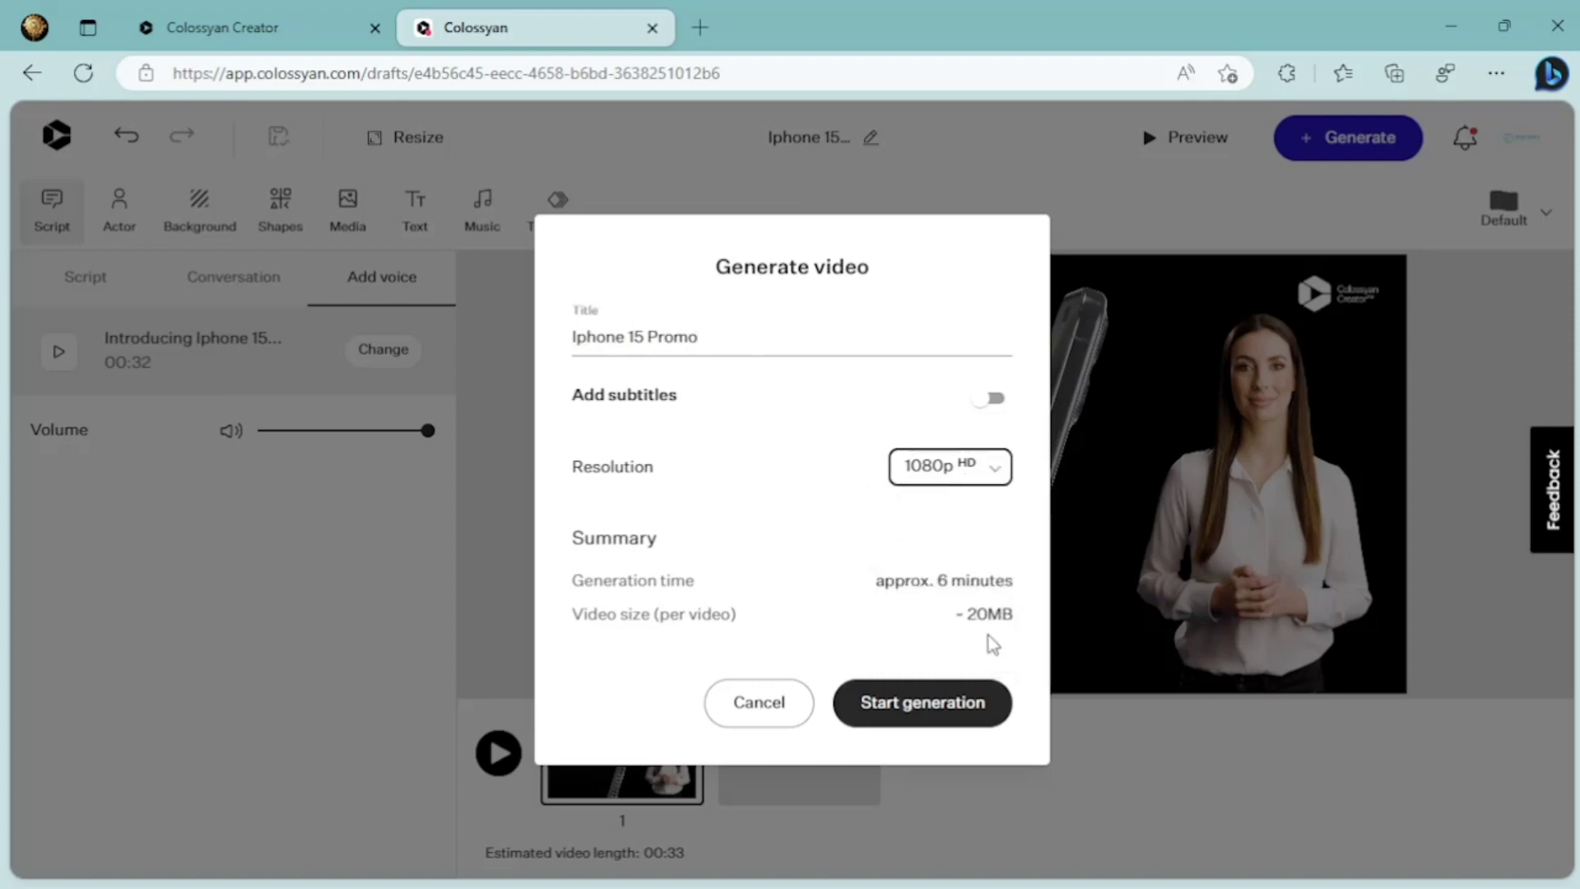
click(969, 714)
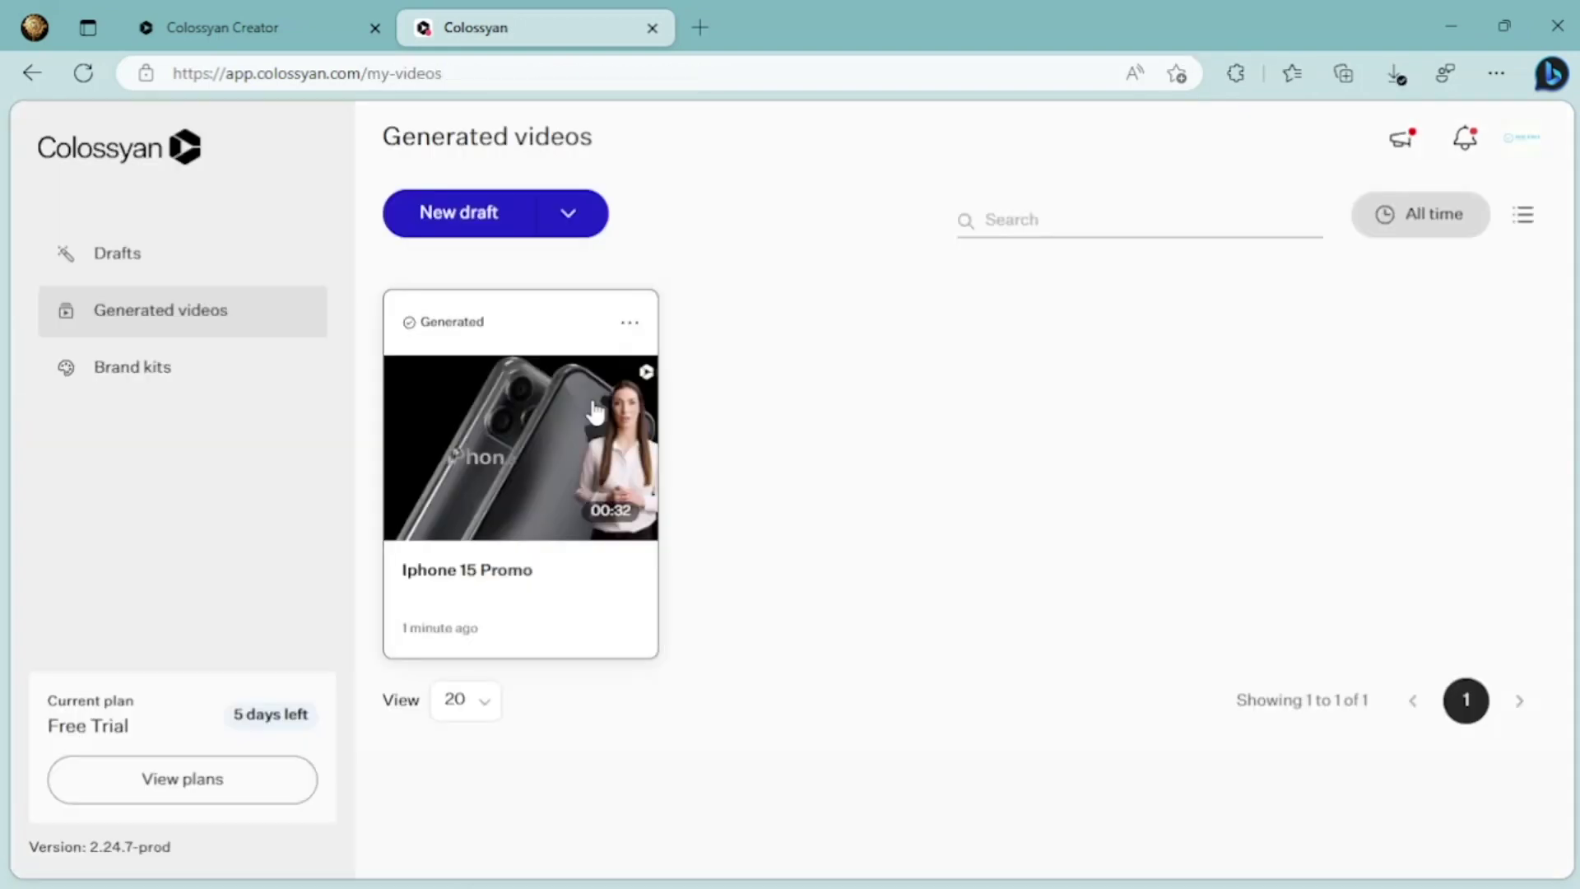
- Open the Iphone 15 Promo video from Generated videos and play it
click(594, 412)
click(948, 491)
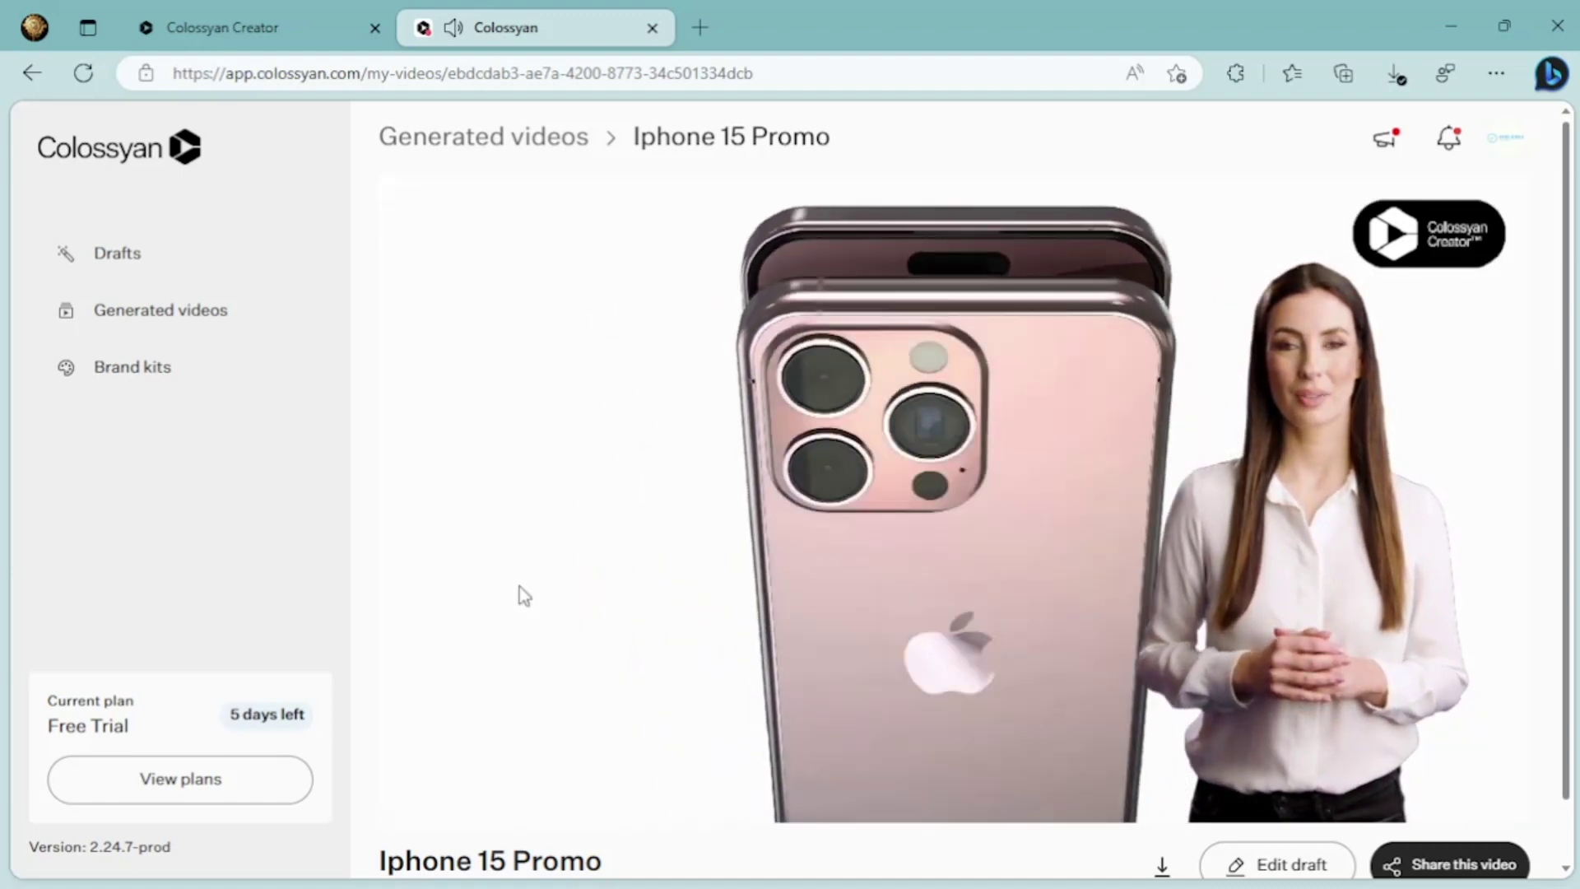
mouse_move(967, 493)
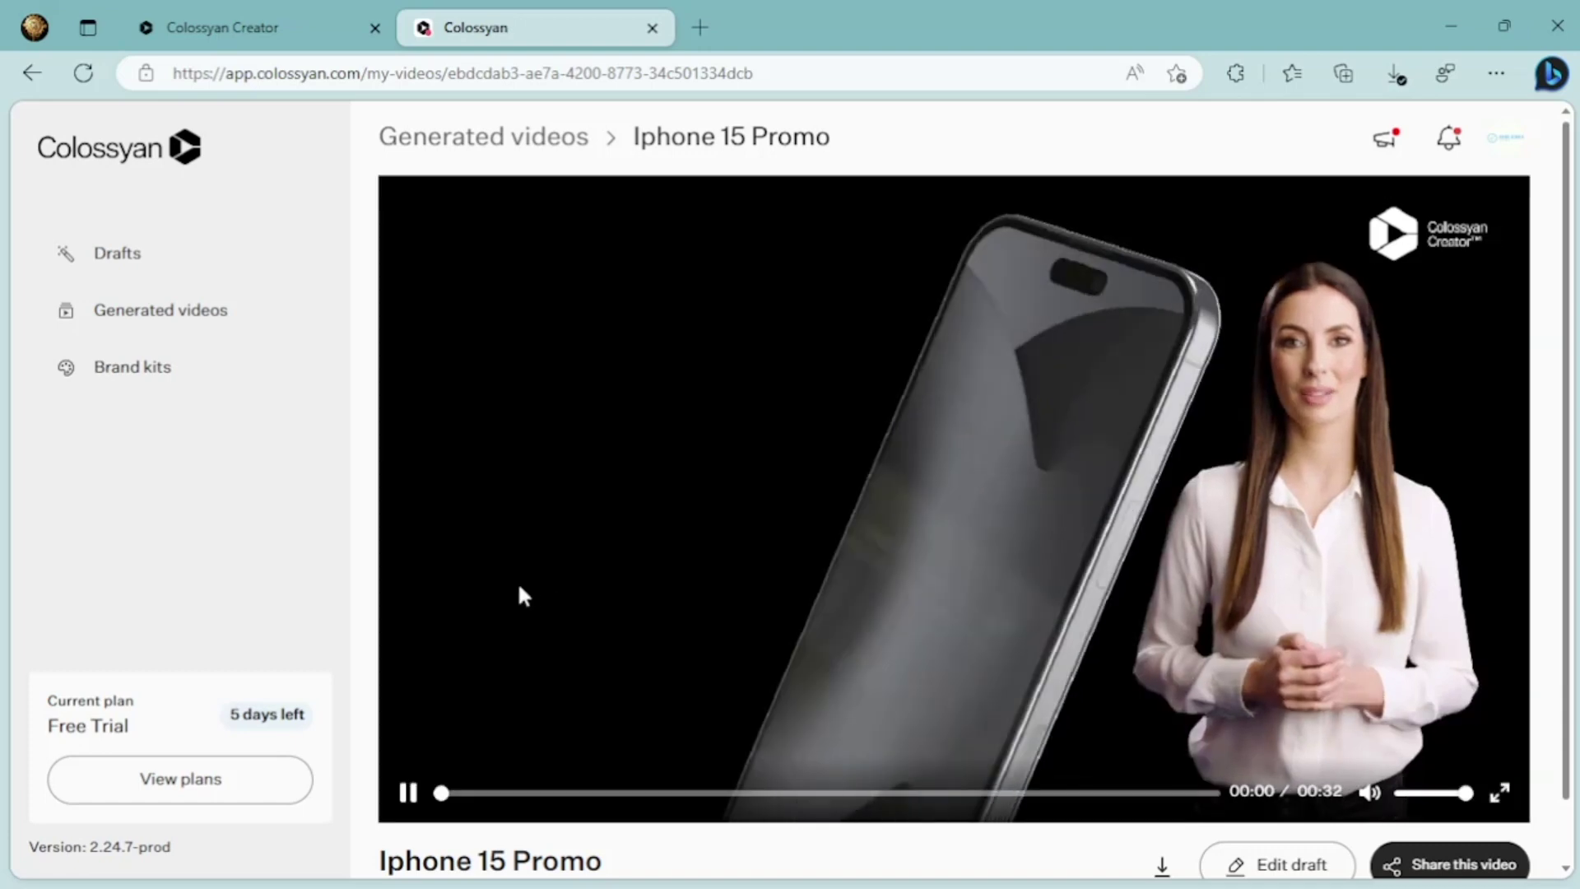